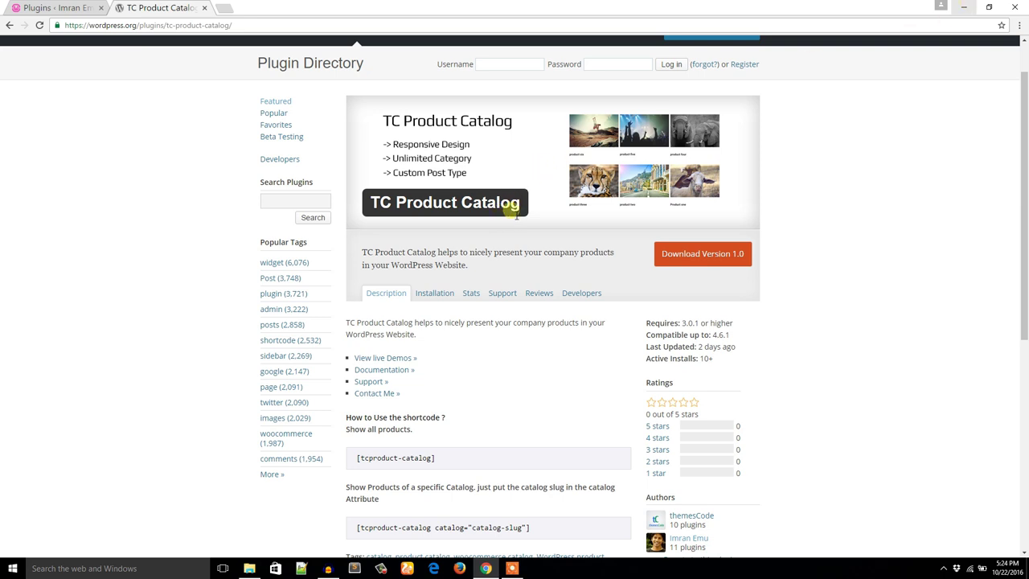
Copy the name 'TC Product Catalog' from its directory page and return to the Plugins admin tab.
drag(521, 208, 370, 202)
right_click(381, 208)
click(382, 208)
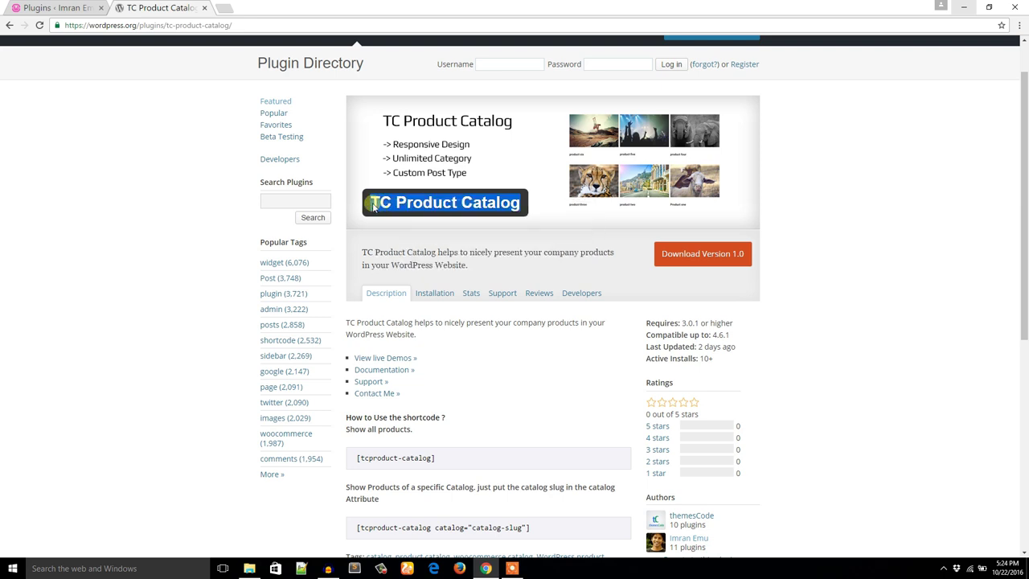
click(110, 7)
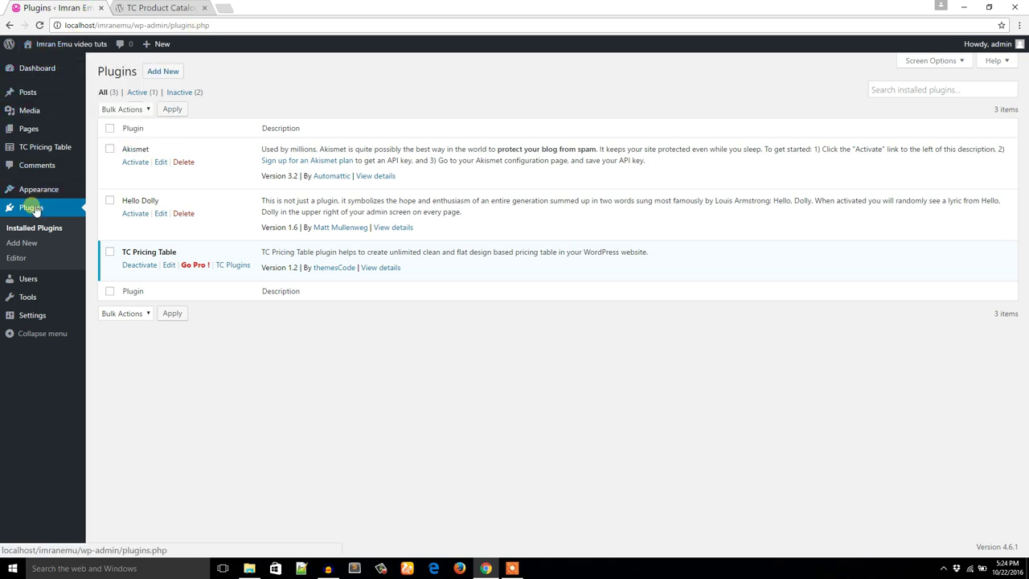
Search Add New plugins for 'TC Product Catalog', then install and activate it.
click(22, 246)
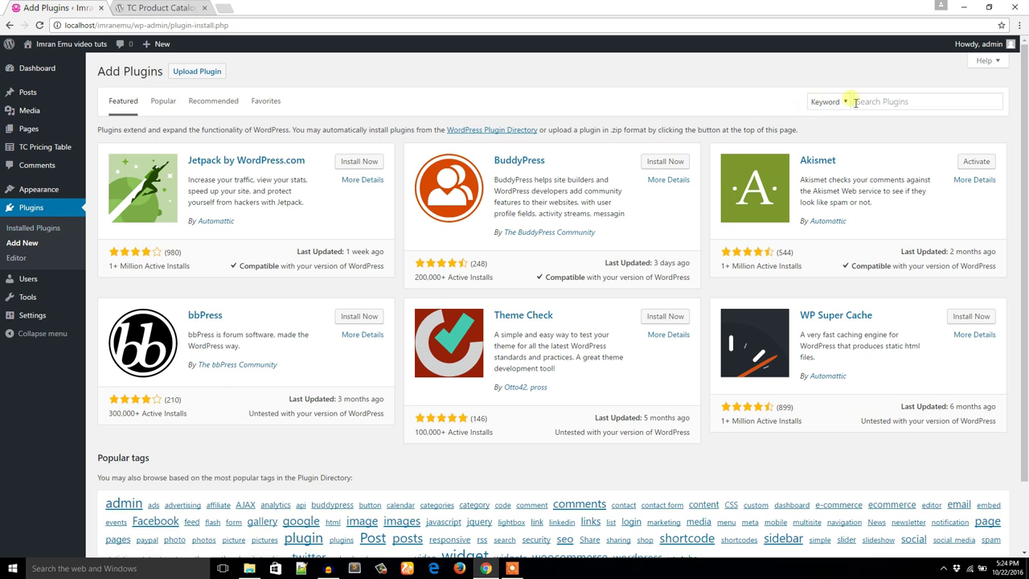
click(875, 101)
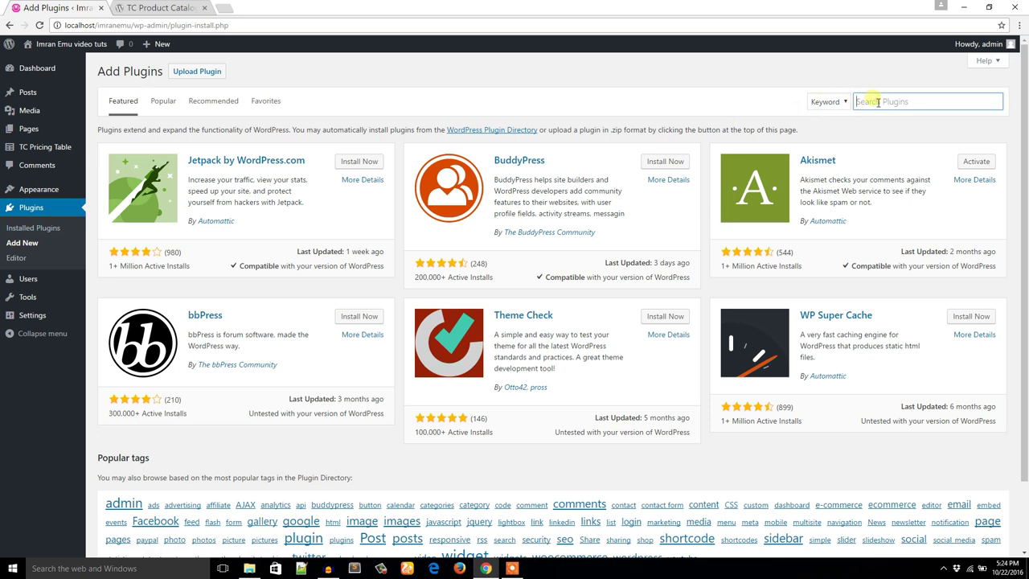
text(TC Product Catalog)
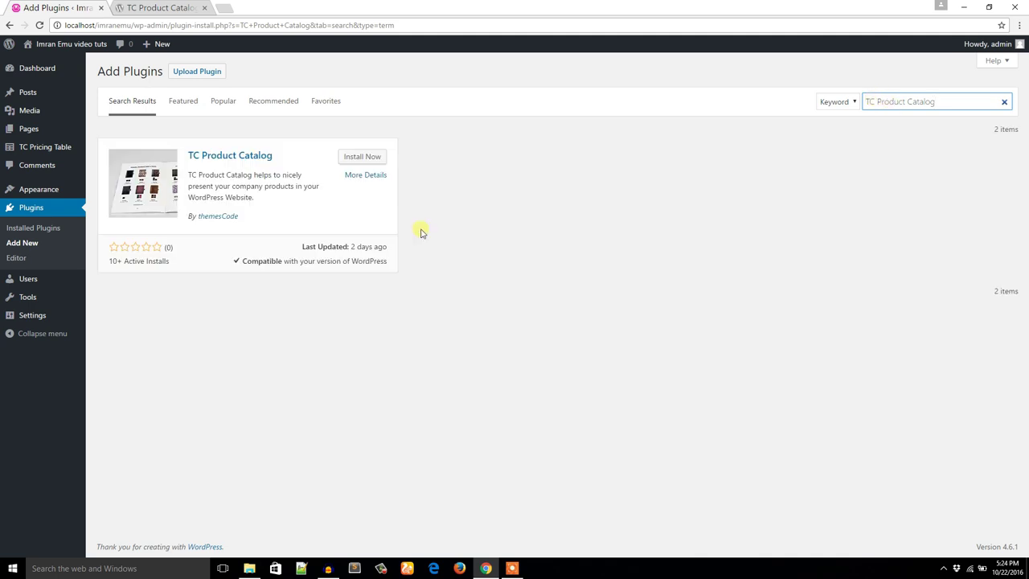
click(358, 157)
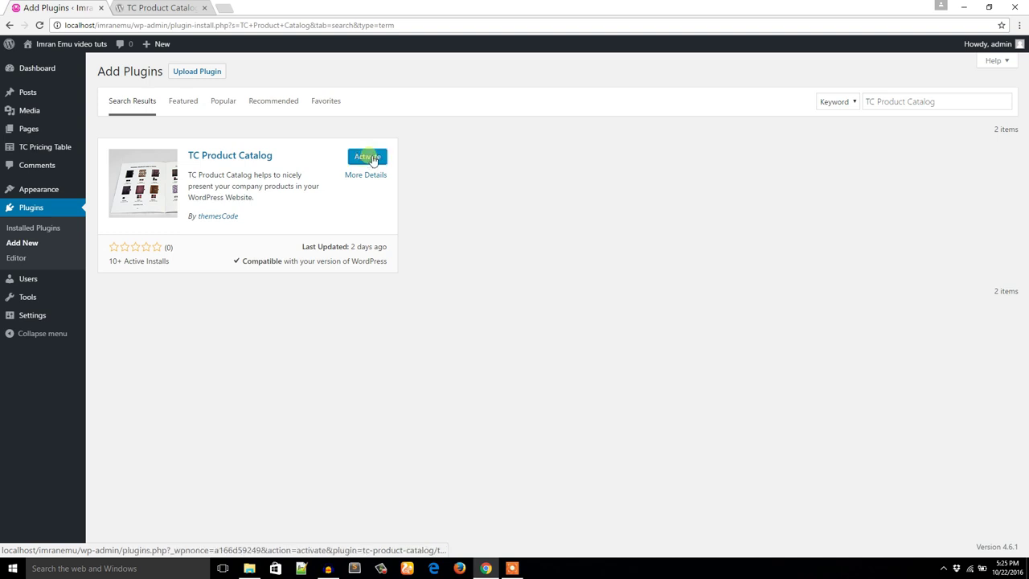
click(369, 158)
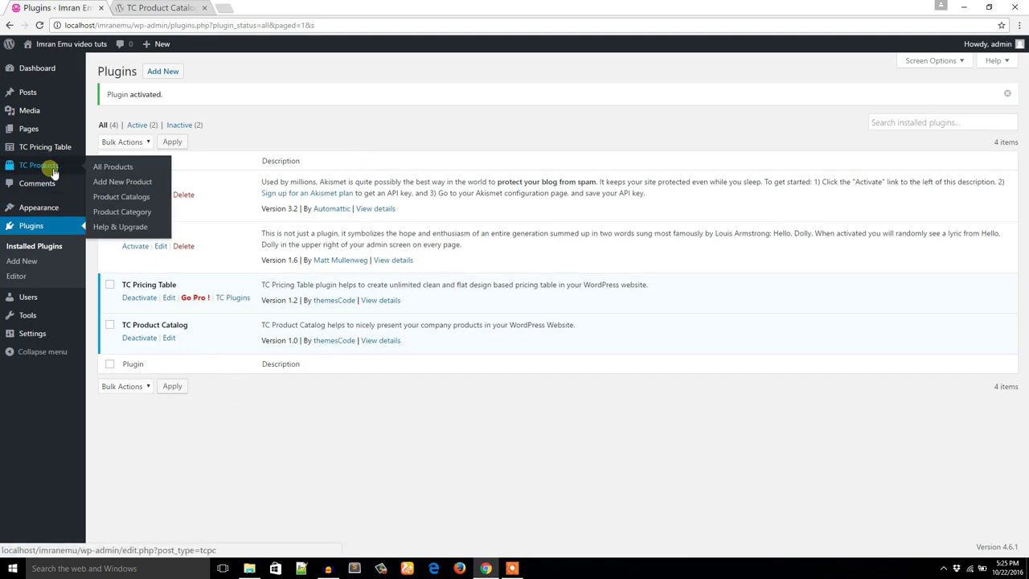
mouse_move(39, 164)
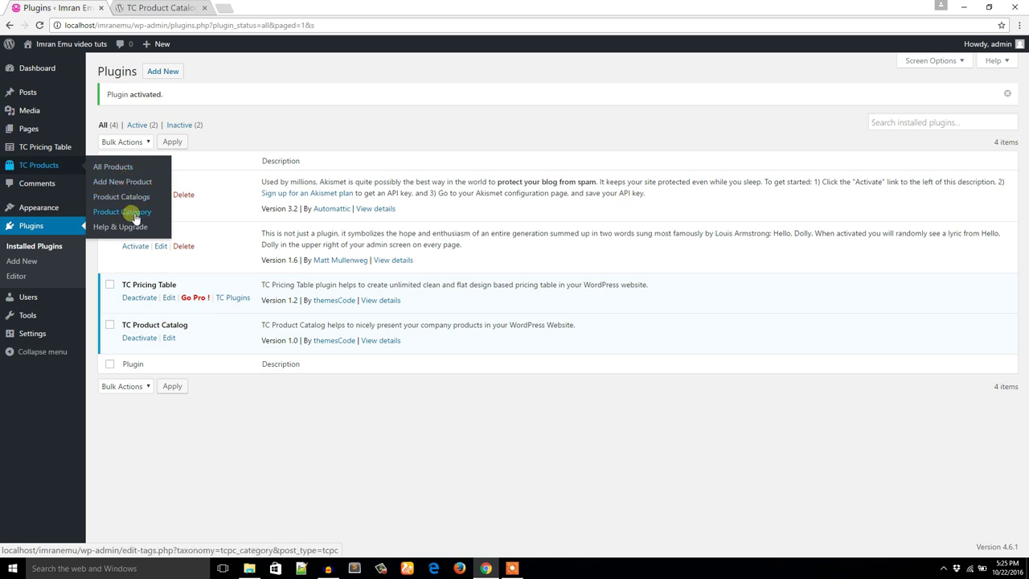
Create a catalog named 'Laptop' under TC Products > Product Catalogs.
click(123, 197)
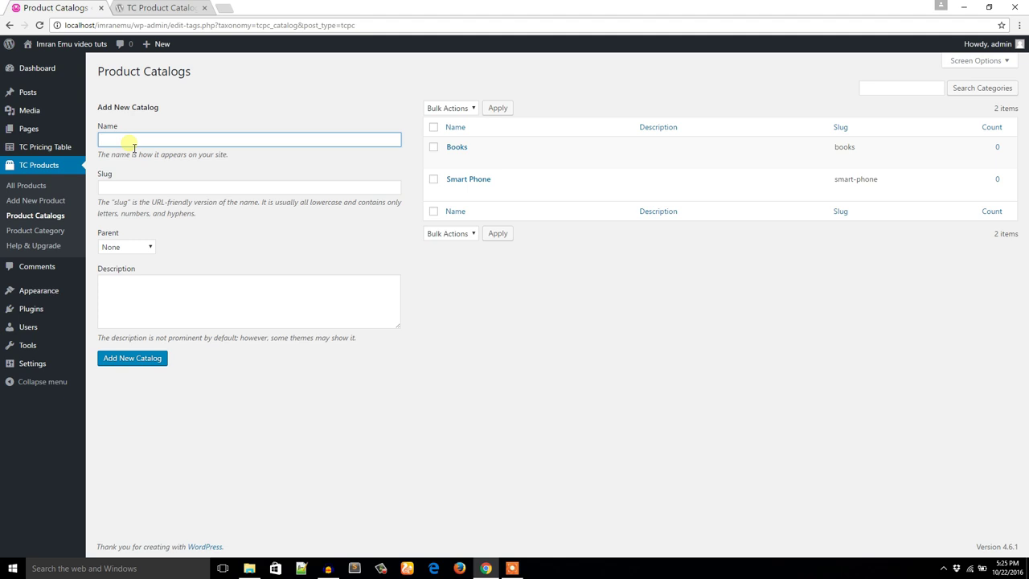
text(Laptop)
click(136, 359)
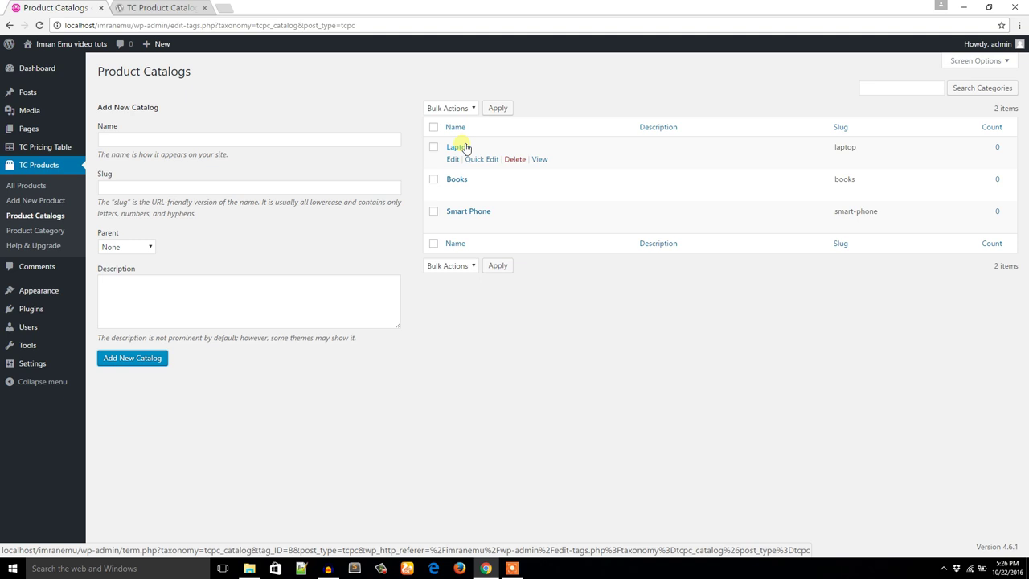
Start a new product, move the image box above pricing, and enter the Laptop 1 title.
click(42, 202)
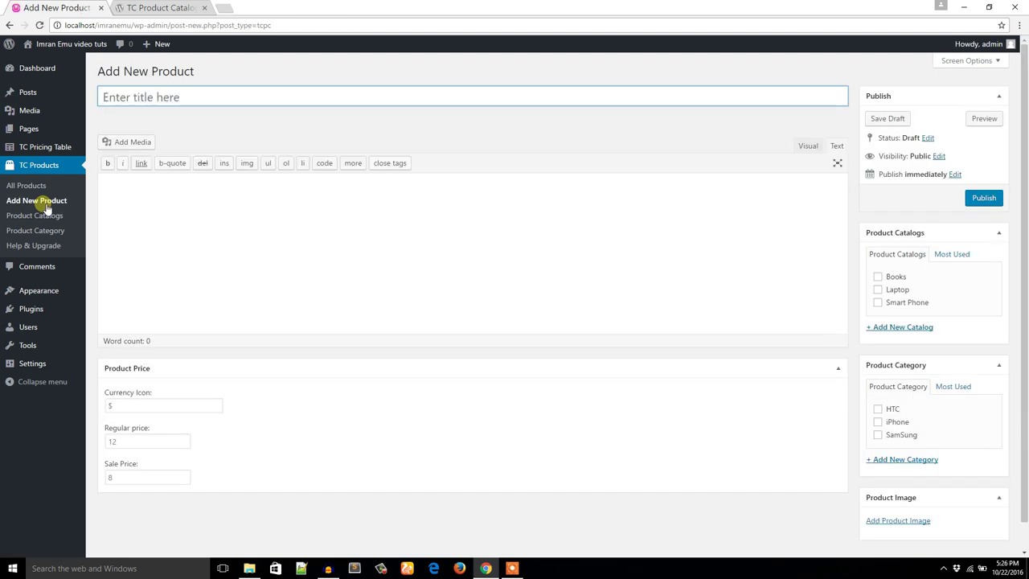
mouse_move(900, 498)
mouse_down()
mouse_move(834, 496)
mouse_move(301, 367)
mouse_up()
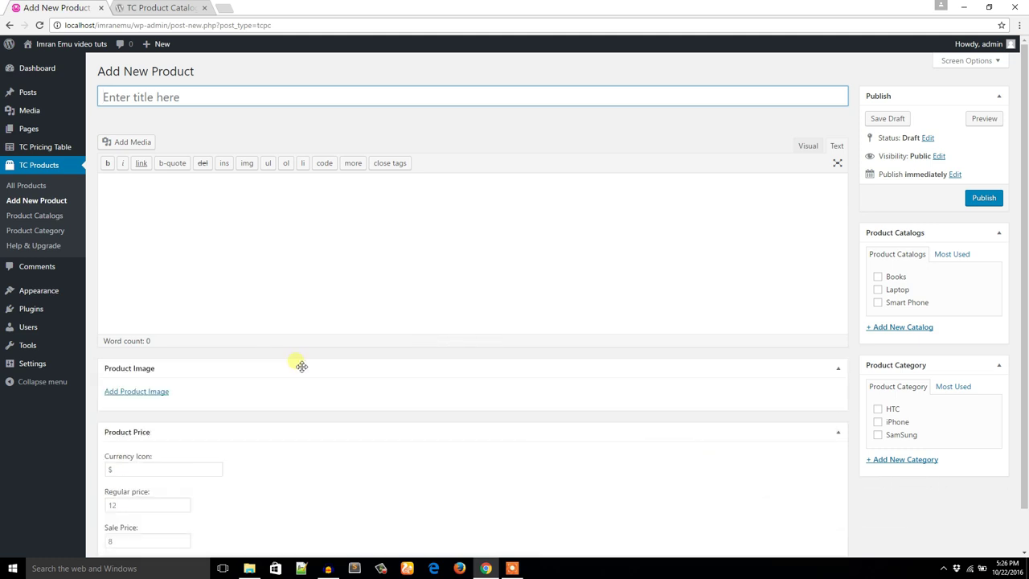
click(165, 96)
text(Laptop 1)
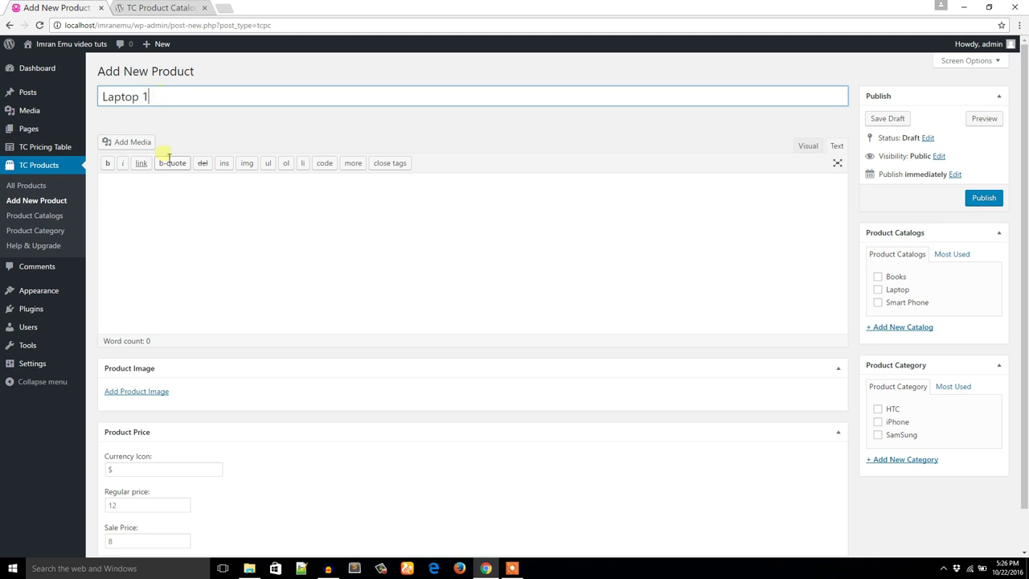
click(169, 222)
Copy the plugin's one-sentence description from its page and paste it into the product body.
click(155, 11)
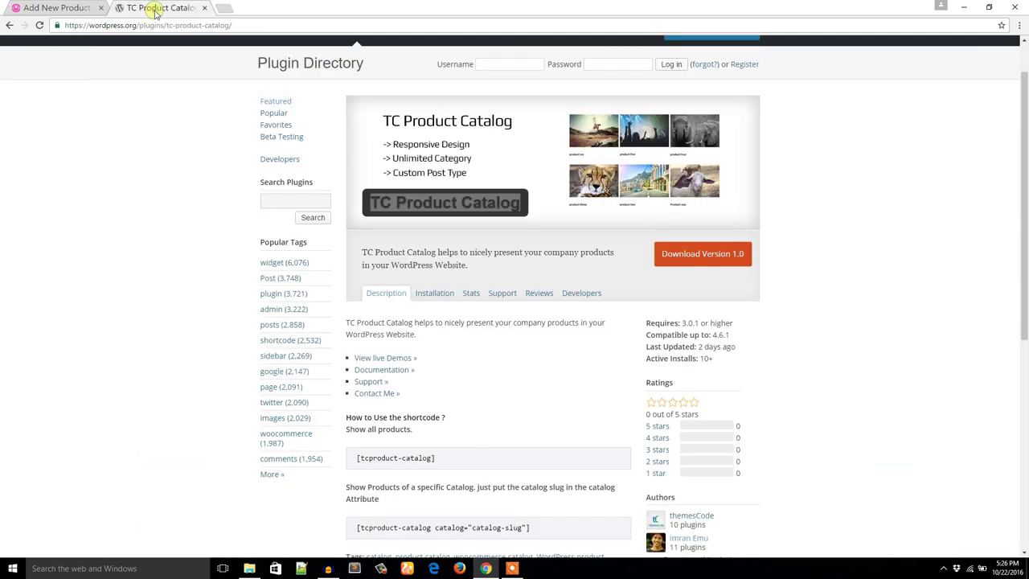
drag(417, 336, 351, 324)
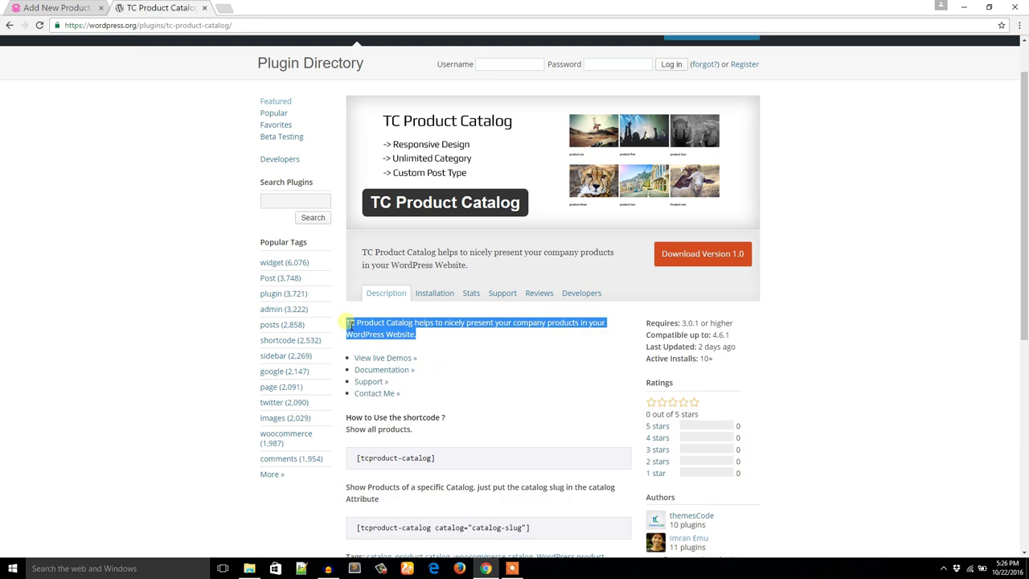
click(53, 6)
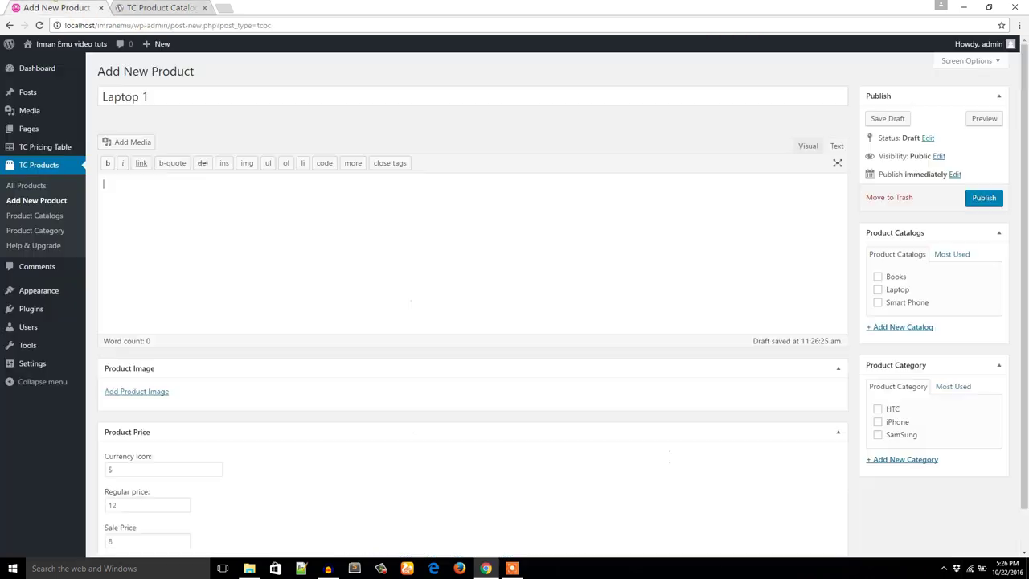
key(ctrl+v)
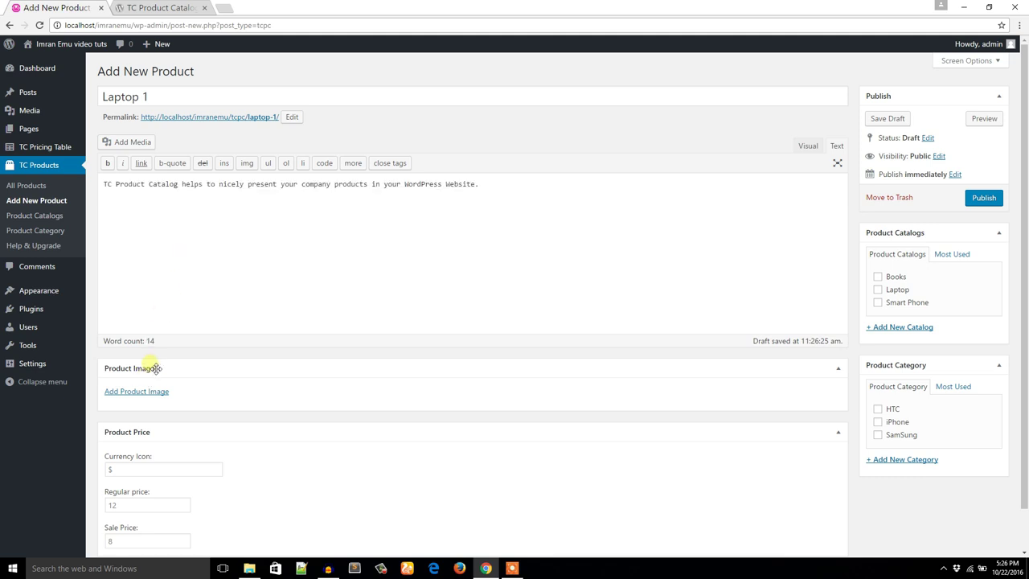
Upload tc-portfolio-3.jpg from Desktop > data > tc portfolio and set it as the product image.
scroll(154, 364, down, 1)
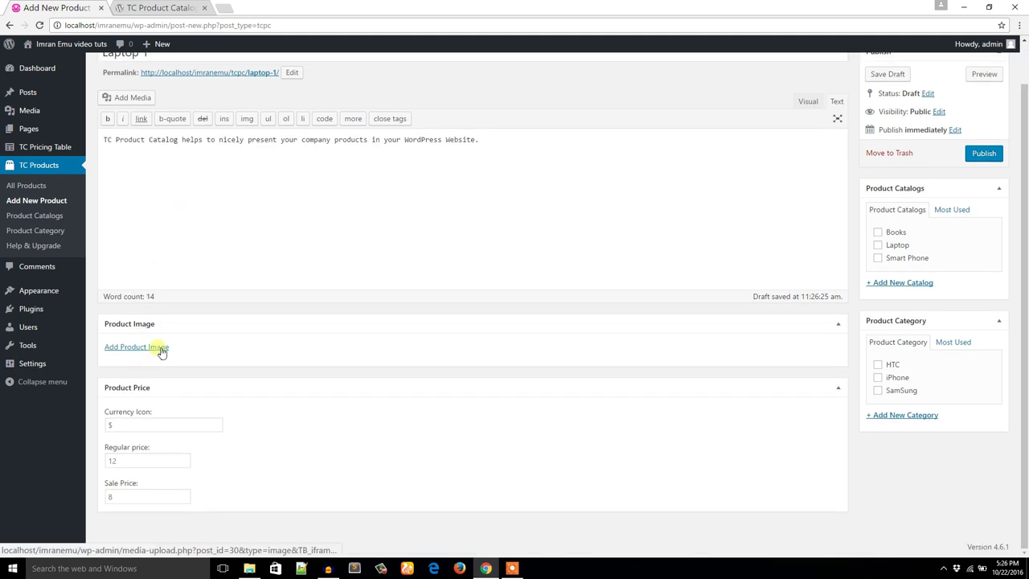
click(160, 348)
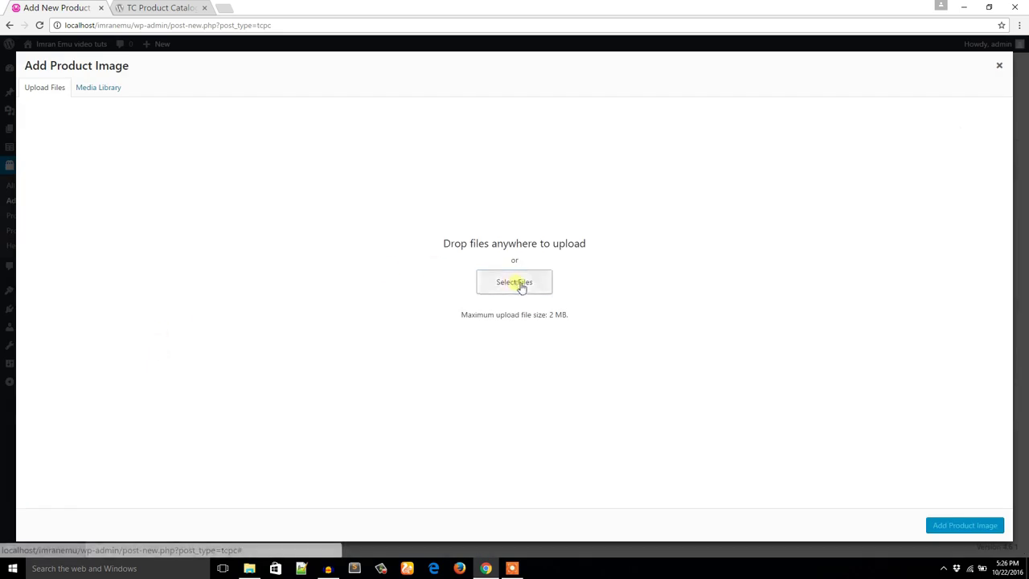
click(520, 287)
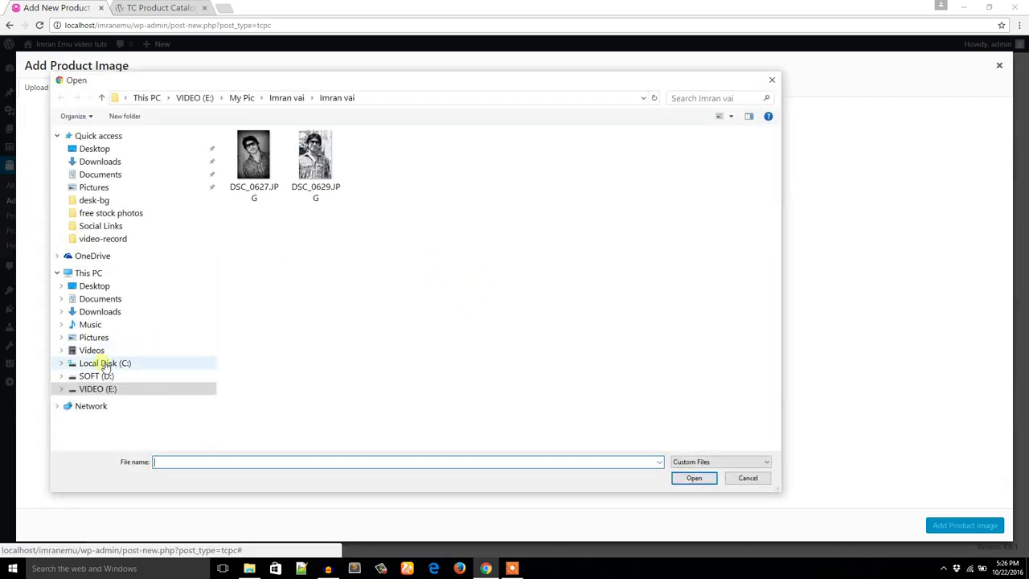
click(102, 286)
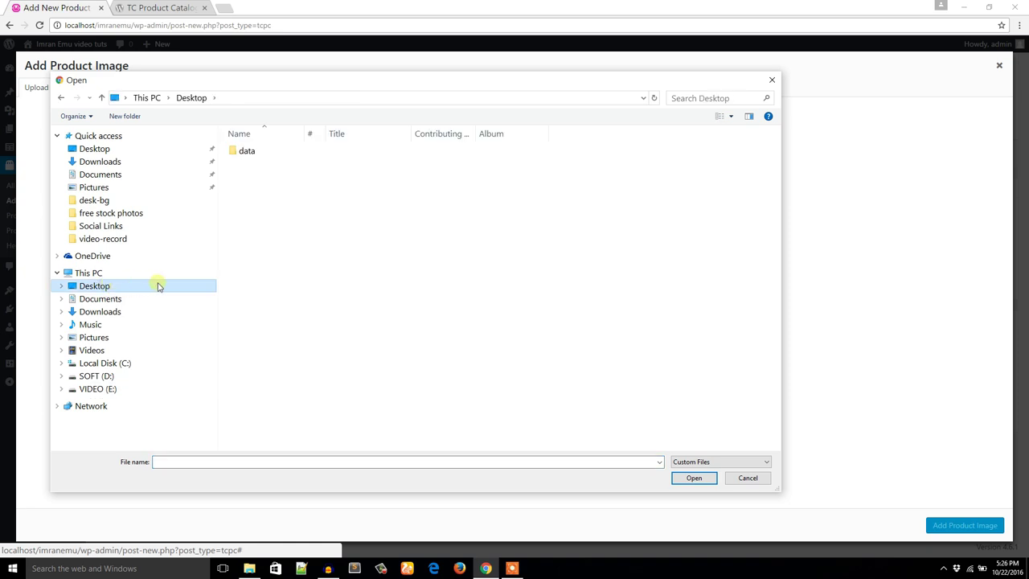
double_click(245, 152)
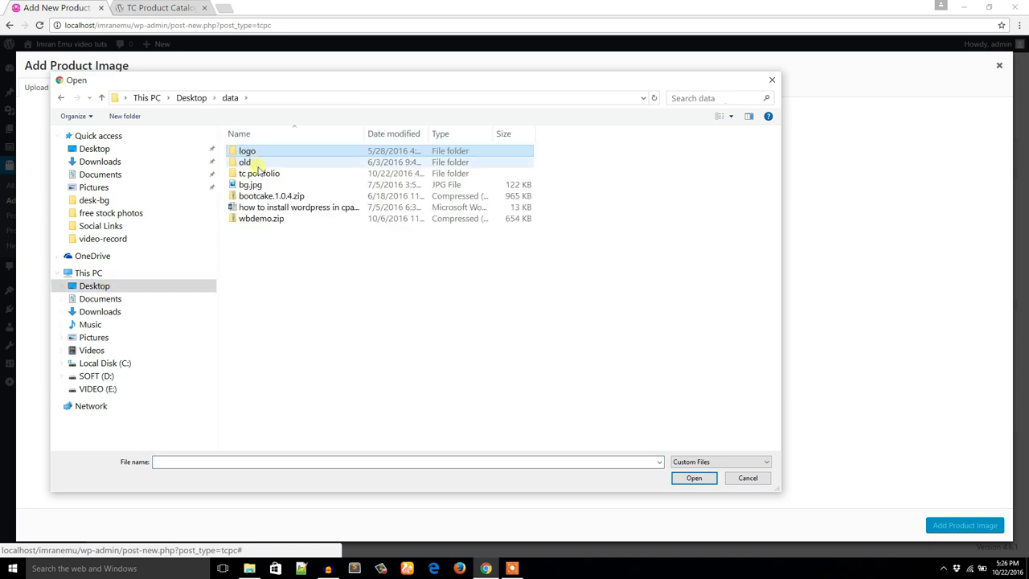
double_click(259, 172)
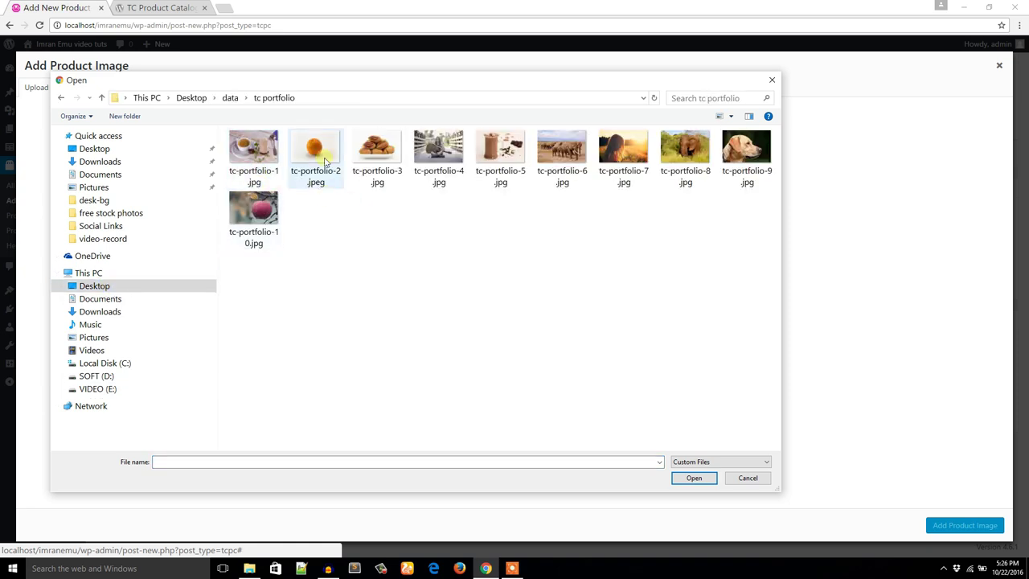
click(373, 152)
click(692, 479)
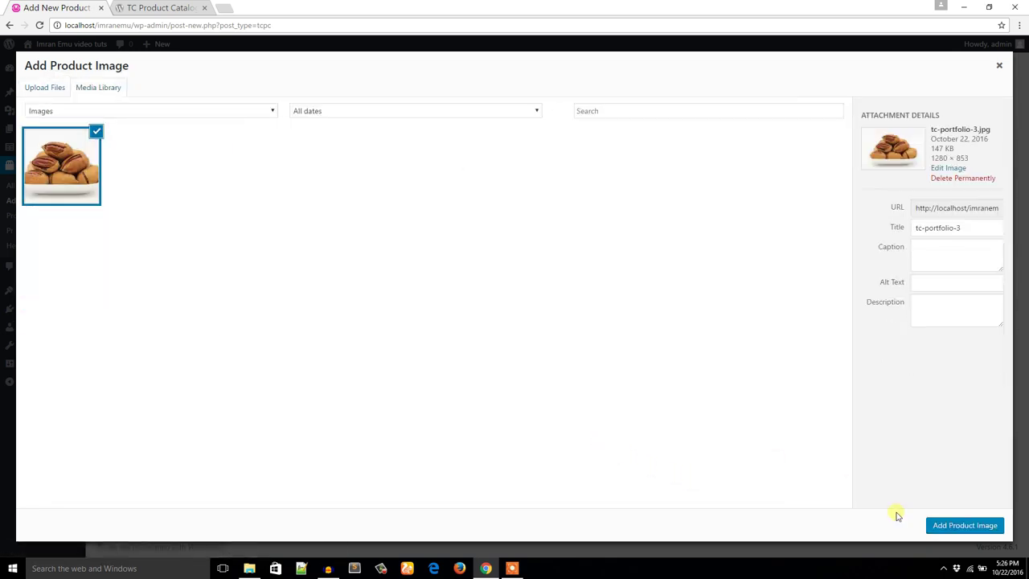
click(939, 526)
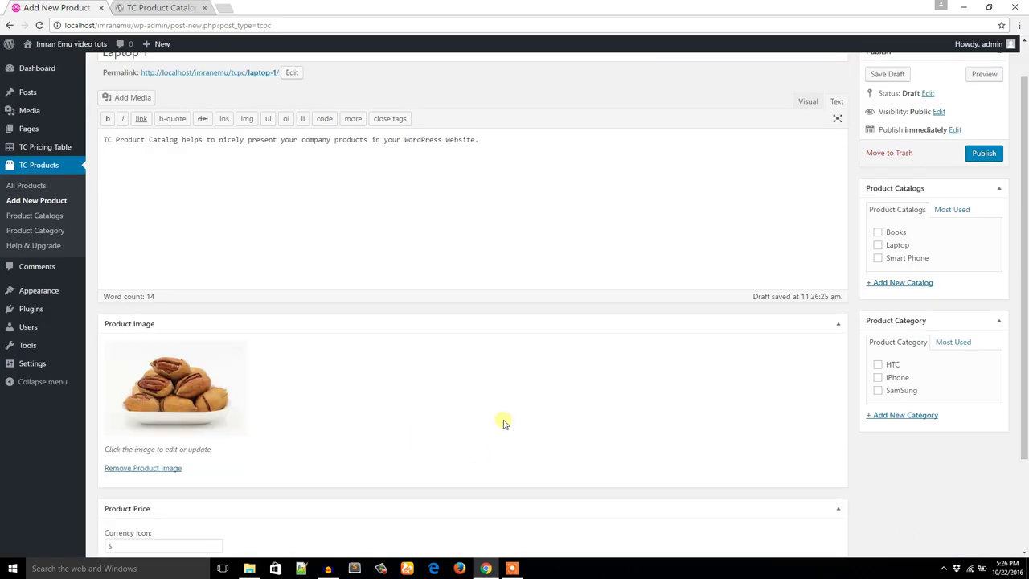
Set the currency symbol to $ and enter a regular price.
scroll(451, 426, down, 2)
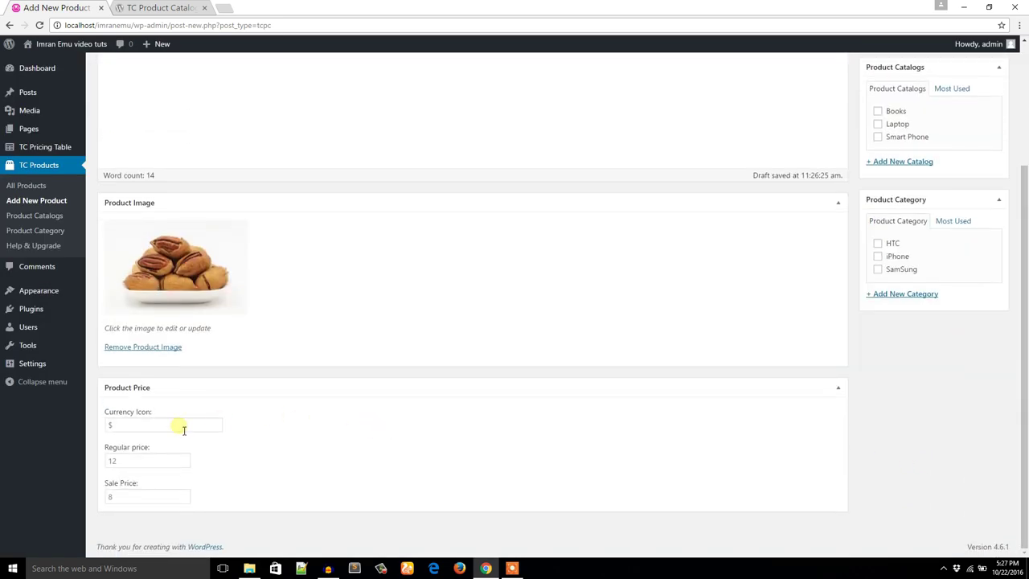
click(154, 425)
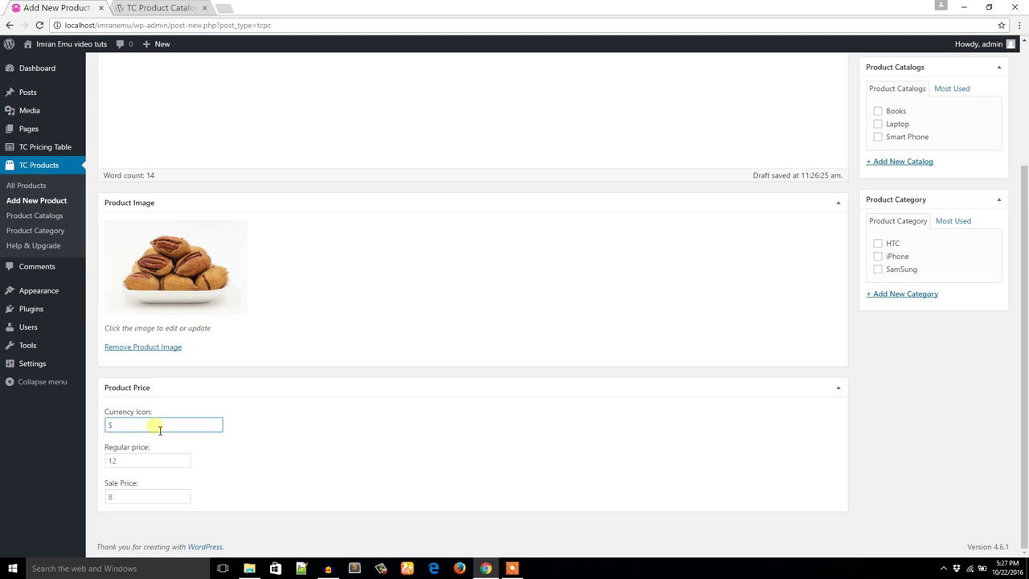
text($)
click(144, 470)
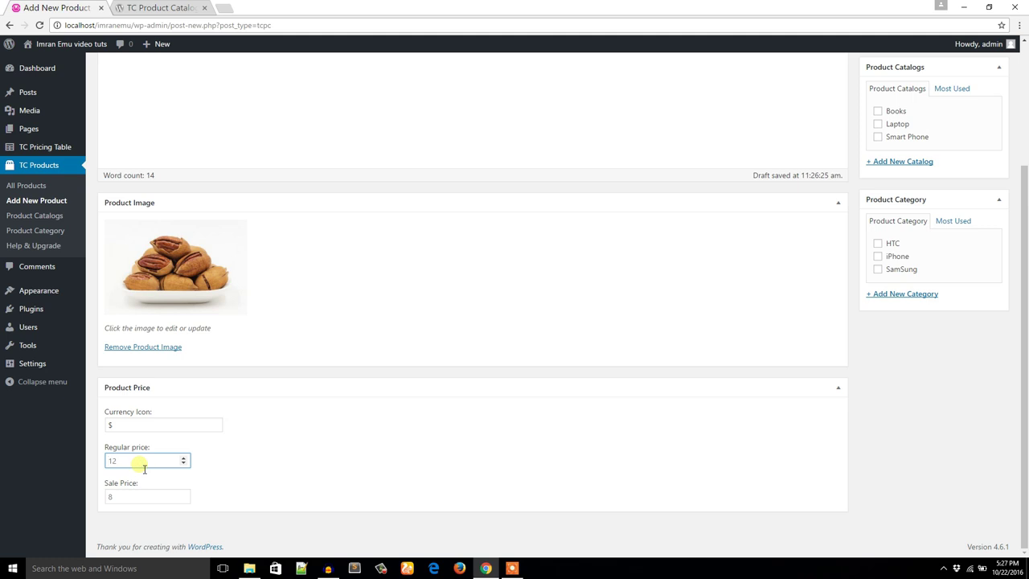
text(3000)
Correct the regular price to 500 and revise the sale price.
click(123, 497)
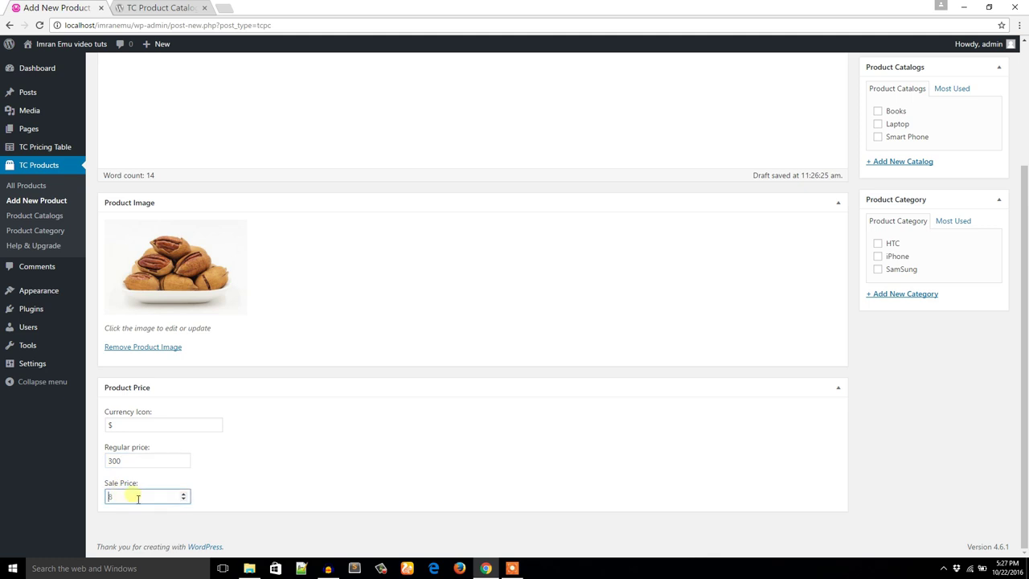
click(109, 461)
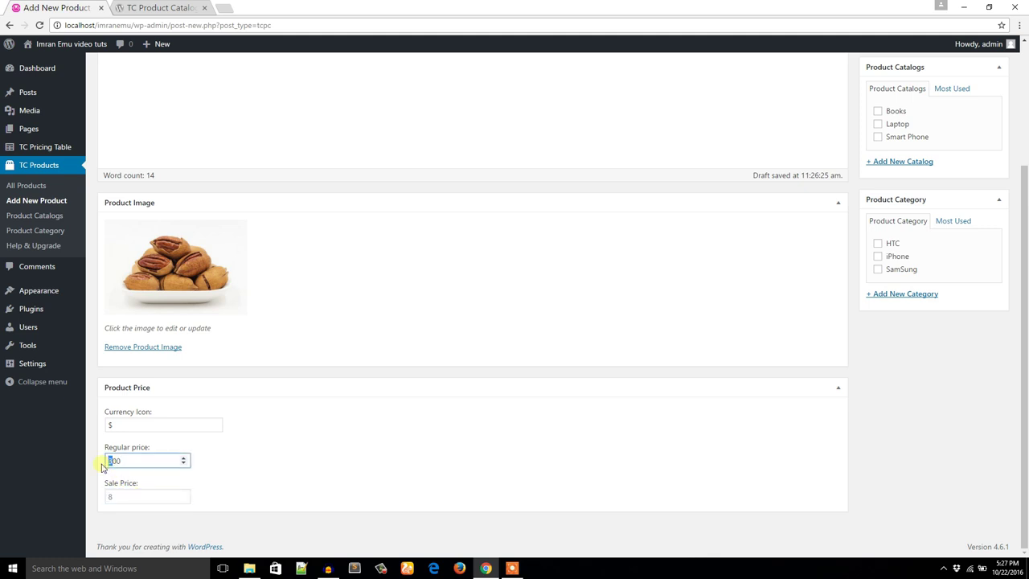
text(5)
click(121, 497)
text(480)
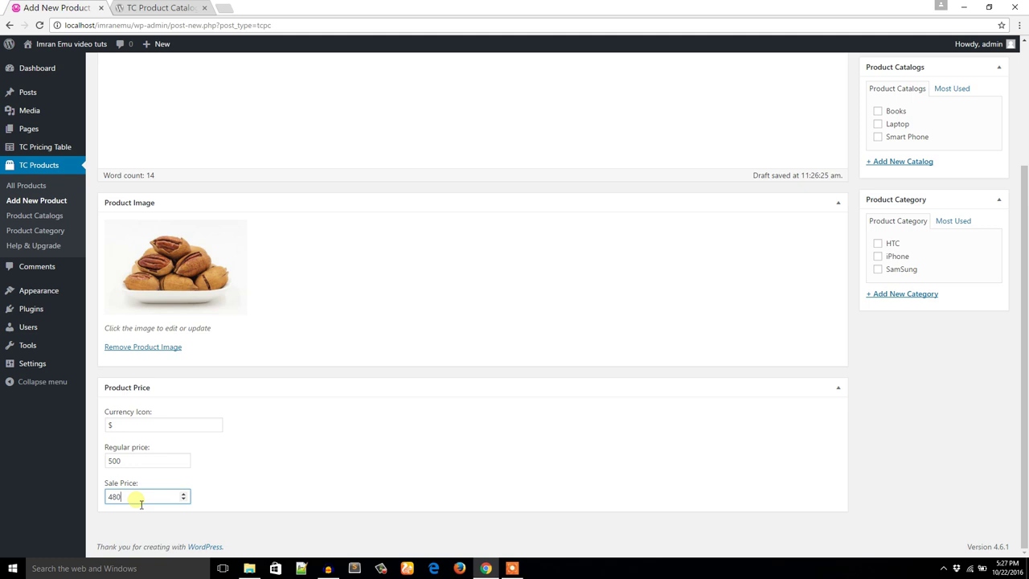
drag(141, 503, 72, 505)
text(3)
File the product under the Laptop catalog.
click(874, 378)
scroll(874, 378, up, 2)
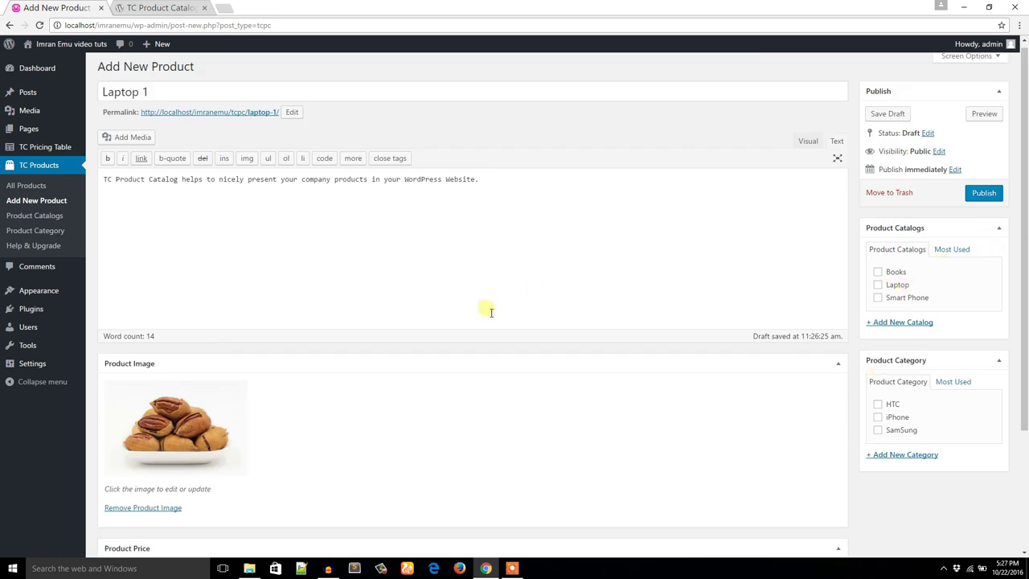
click(878, 284)
scroll(925, 322, down, 1)
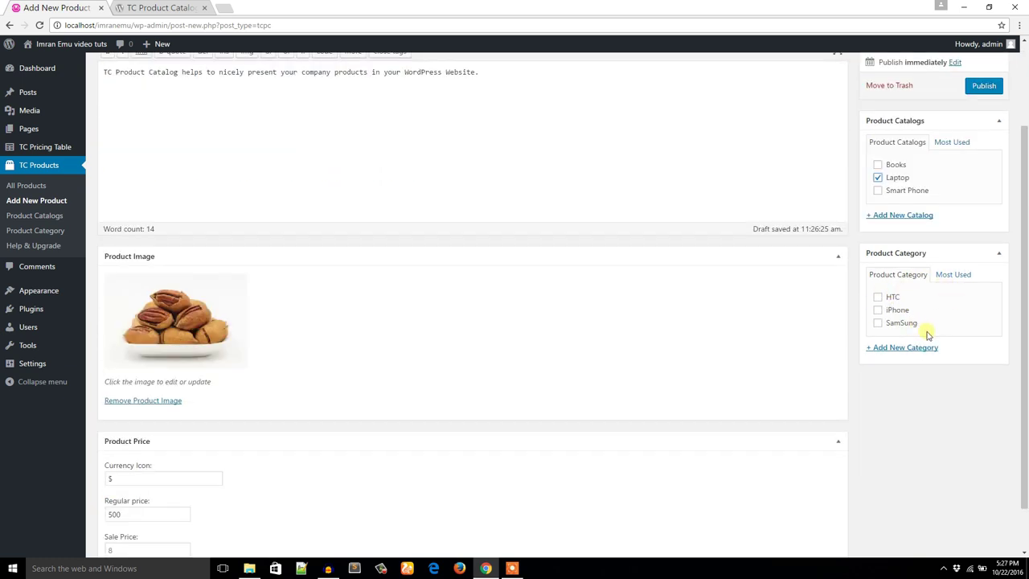
Add new HP and Dell categories, leaving only HP checked for this product.
click(915, 351)
text(HP)
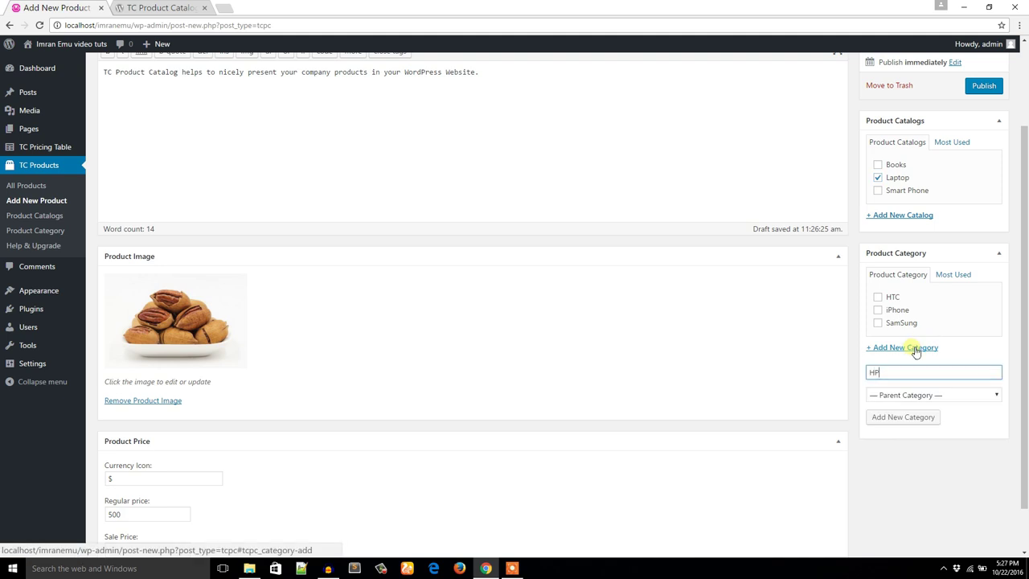
click(902, 417)
text(Dell)
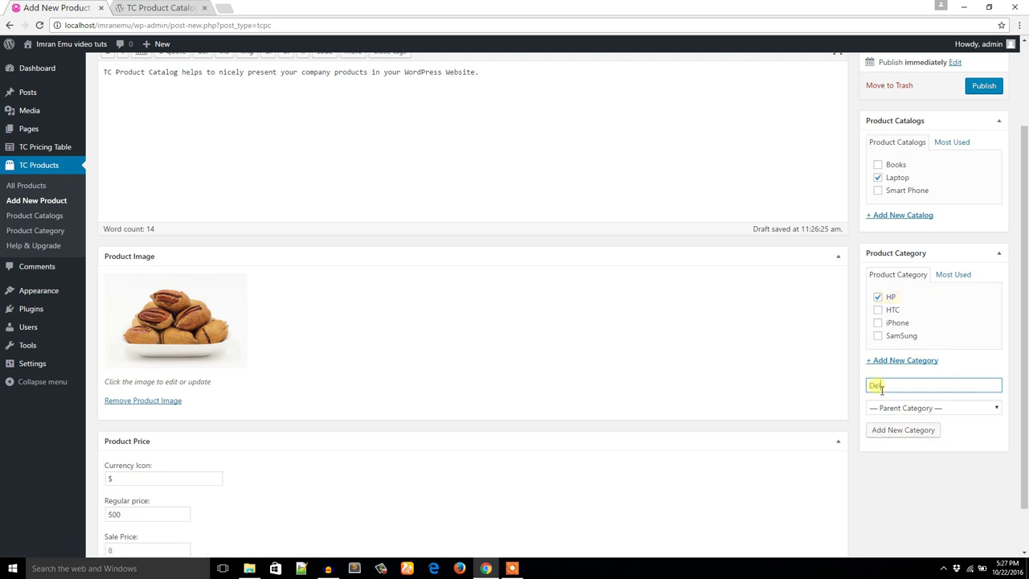
click(876, 429)
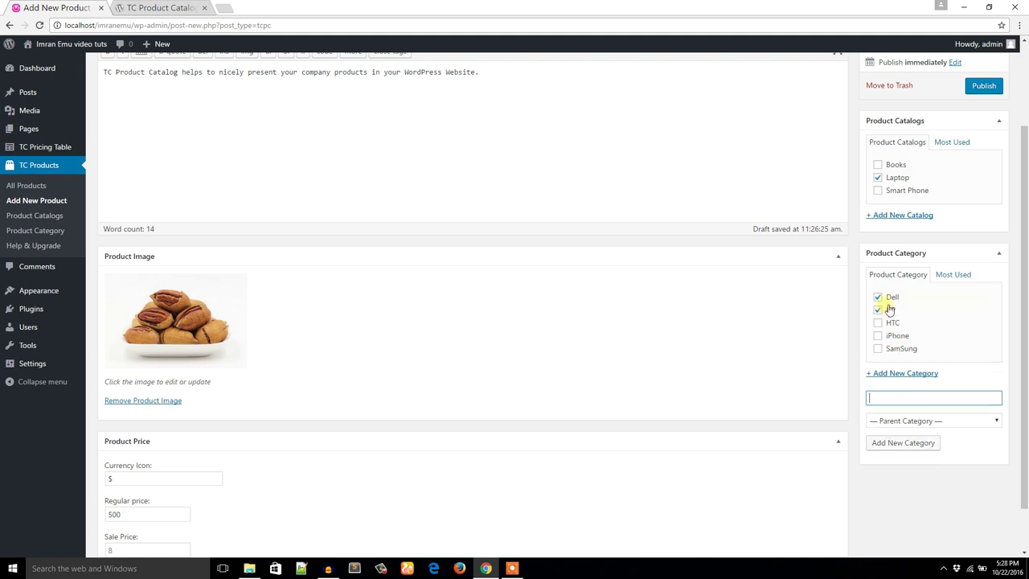
click(878, 309)
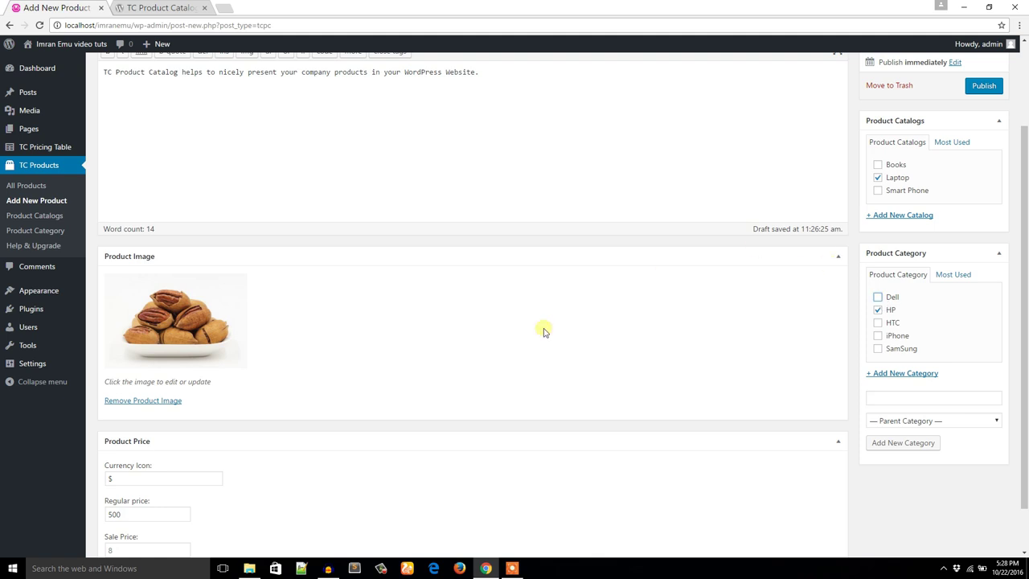
scroll(330, 386, up, 2)
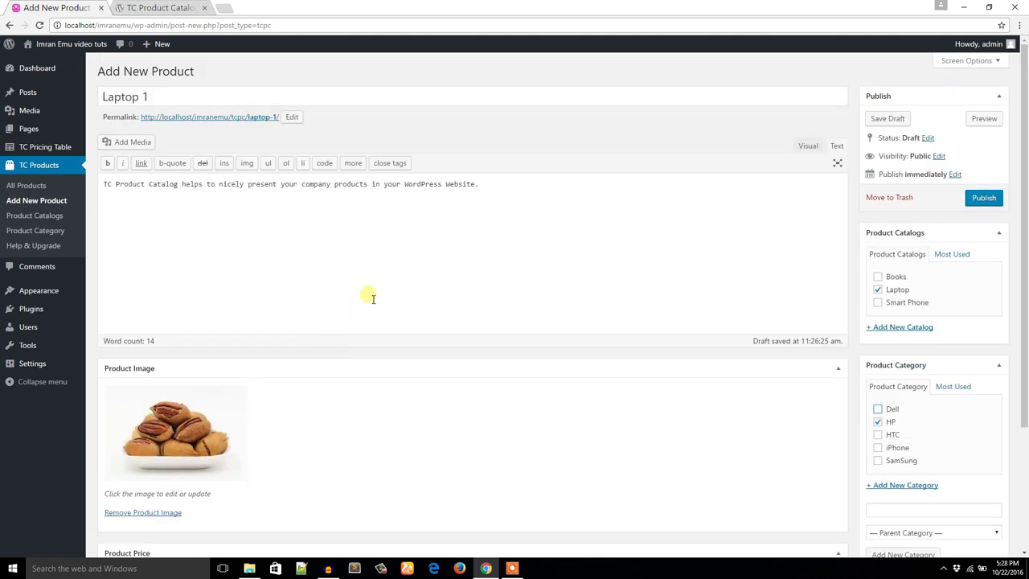
Publish Laptop 1 and check its Laptop catalog and HP category in All Products.
click(982, 198)
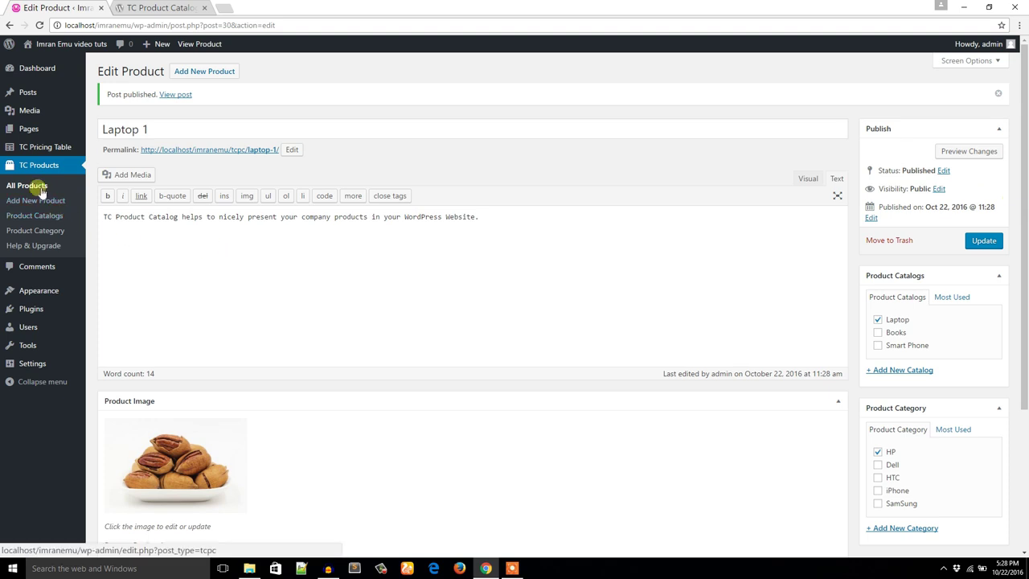
click(36, 187)
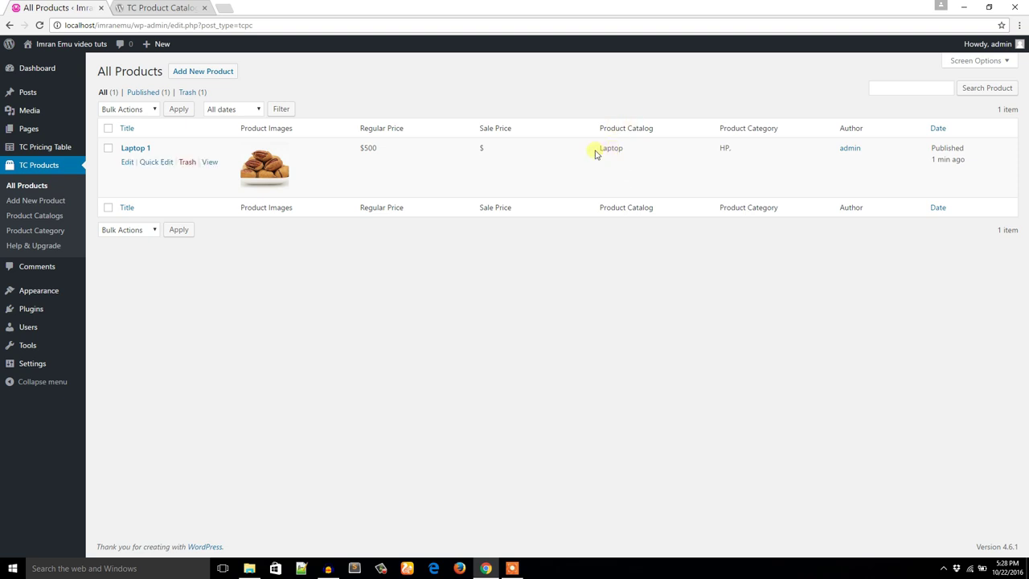
drag(613, 150, 631, 149)
click(649, 156)
drag(737, 148, 713, 150)
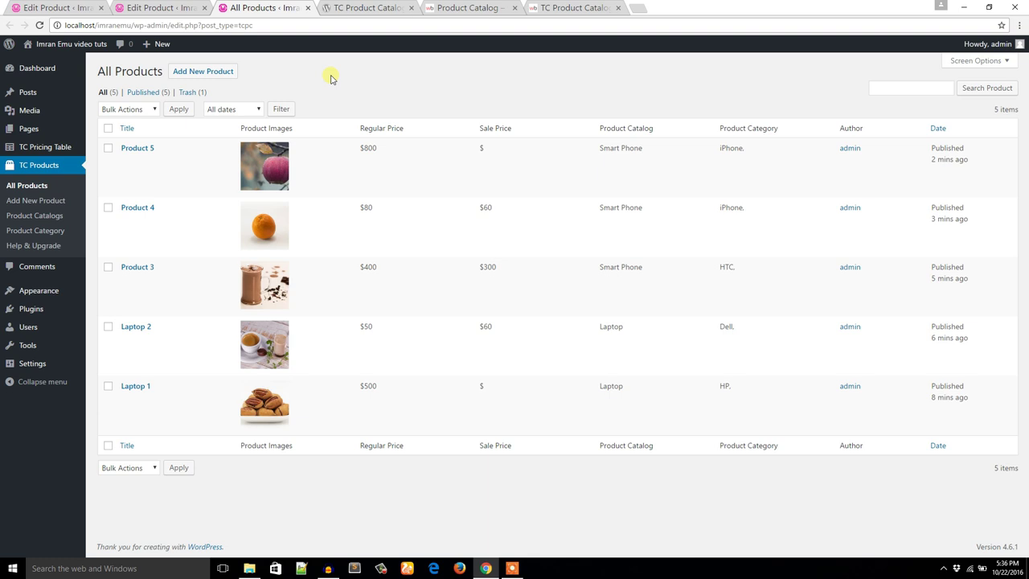
Scroll through the demo site's product grid, then switch to the documentation tab.
click(567, 8)
click(495, 7)
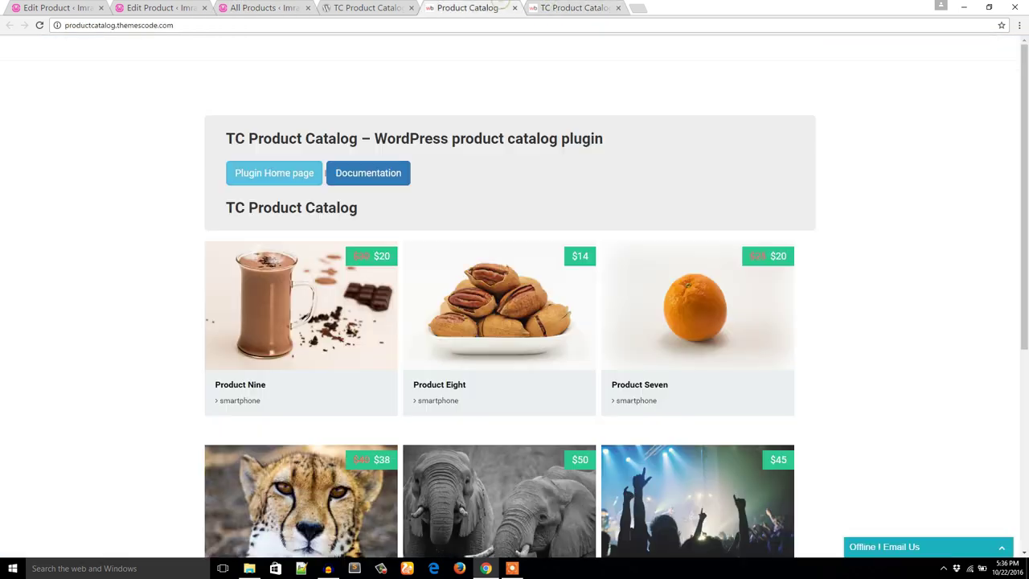
scroll(437, 283, down, 2)
scroll(491, 301, down, 2)
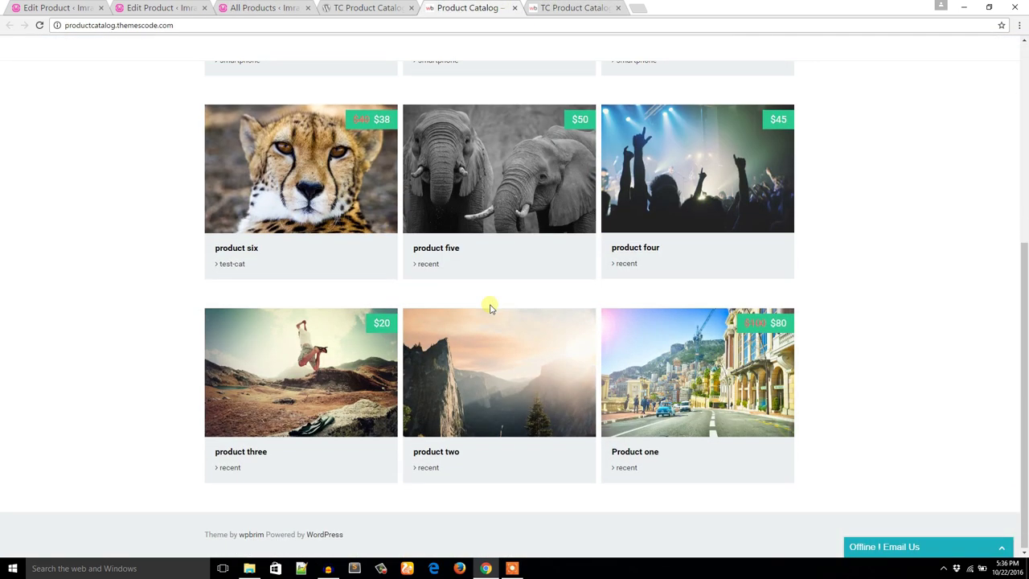
scroll(490, 307, up, 2)
scroll(487, 304, up, 2)
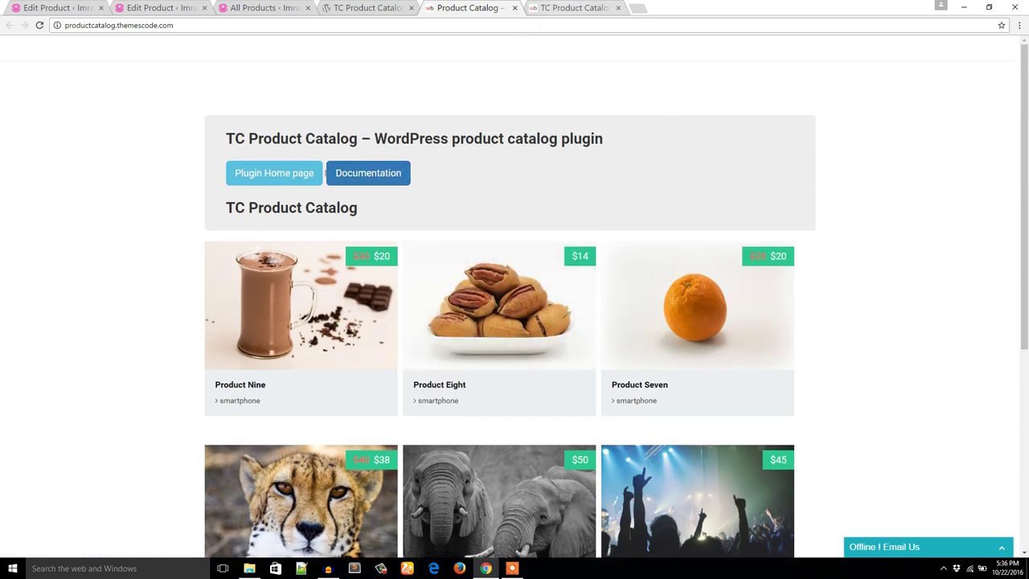
click(569, 8)
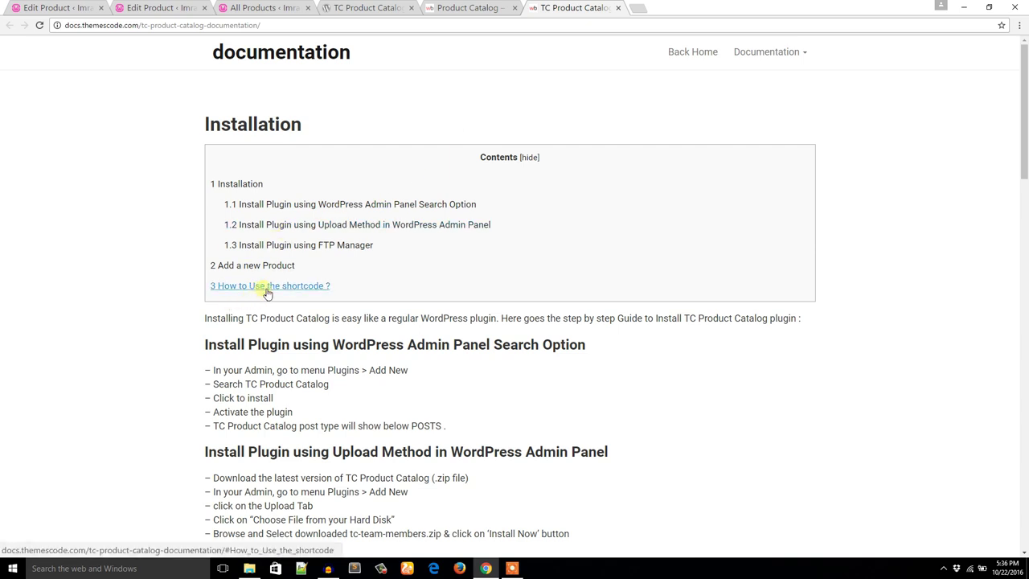
Review the shortcode section, highlighting [tcproduct-catalog catalog="catalog-slug"], then return to the product editor.
click(267, 291)
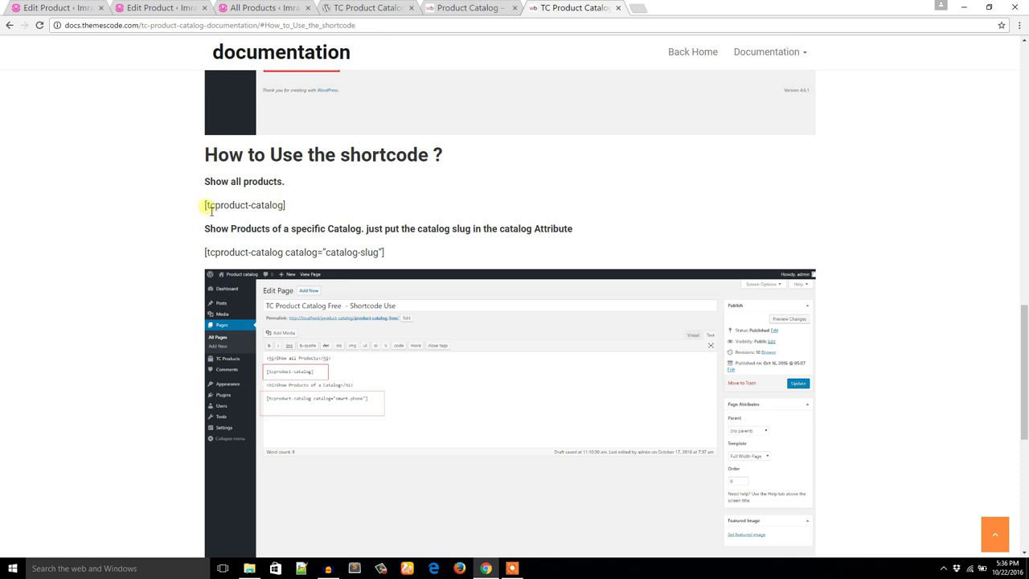
drag(206, 207, 286, 206)
click(302, 212)
drag(390, 254, 205, 252)
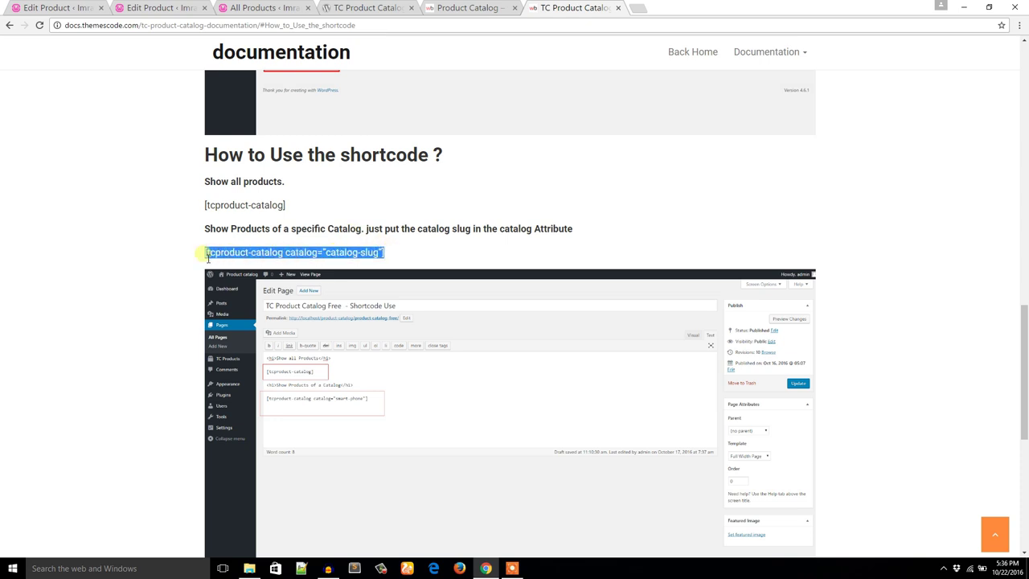
click(297, 207)
Start a new page titled 'Product Catalog' in a new tab with the Full Width Page template.
click(81, 7)
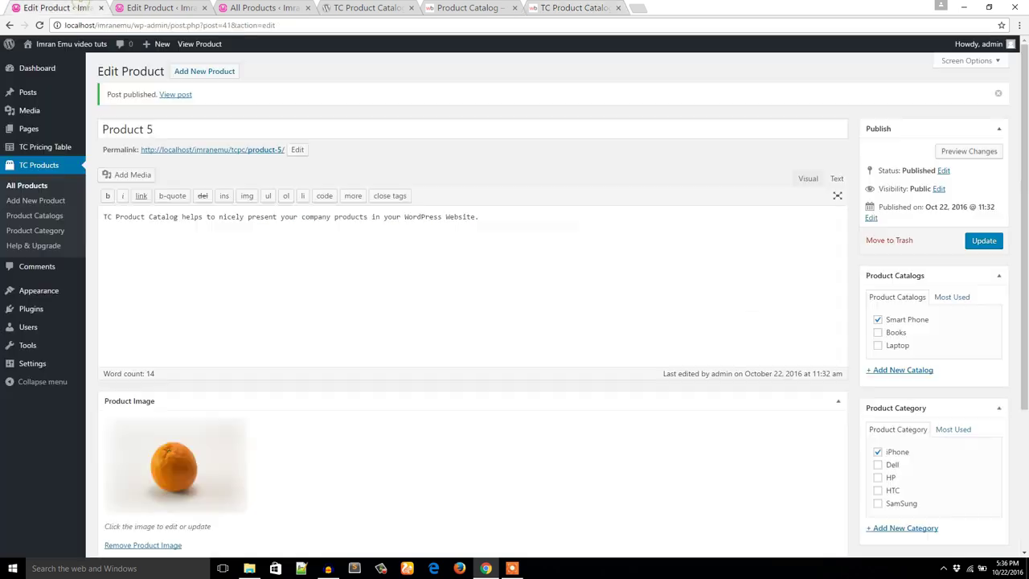
mouse_move(29, 128)
right_click(107, 140)
click(129, 152)
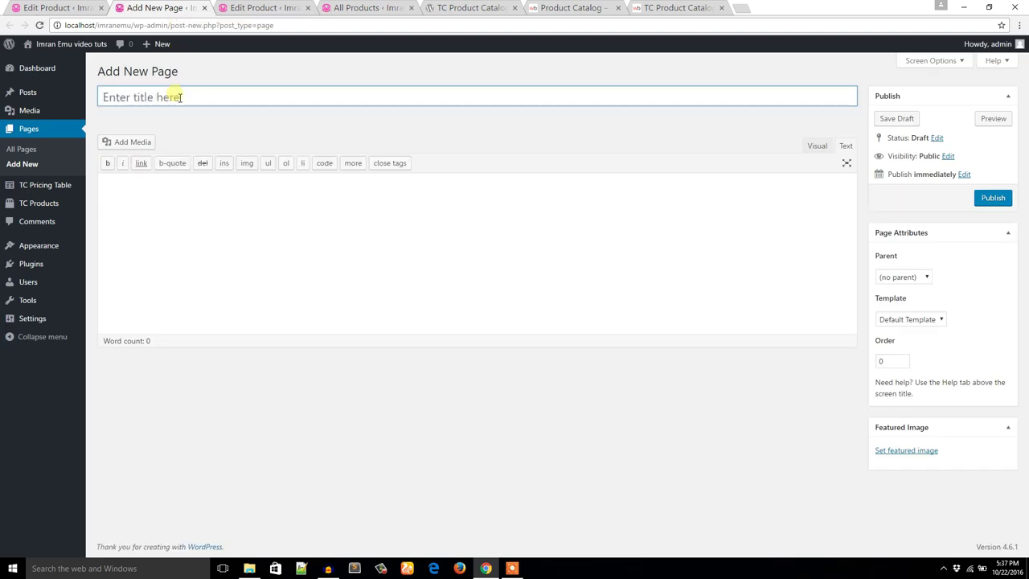
click(180, 97)
text(Product Catalog)
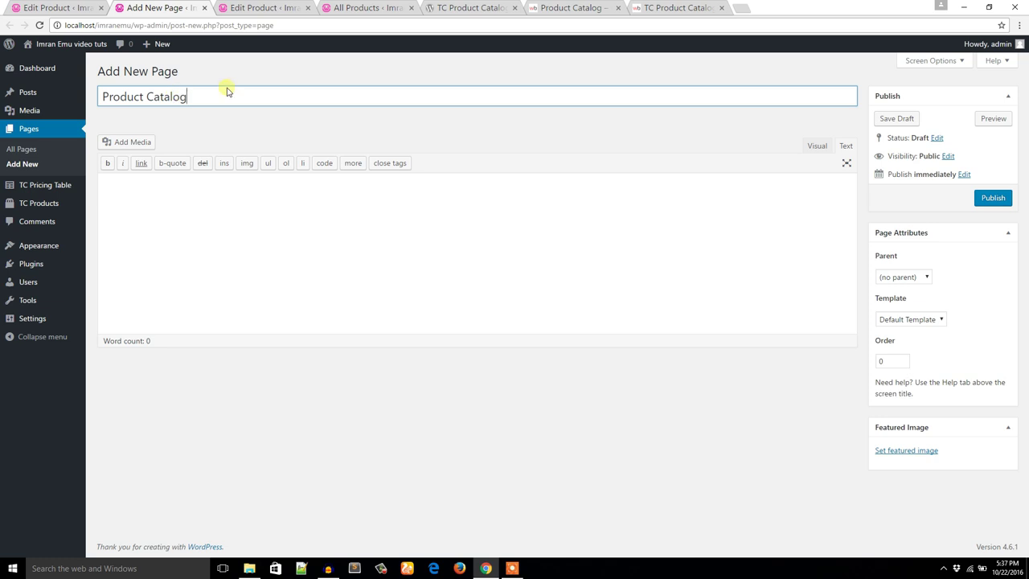
click(901, 319)
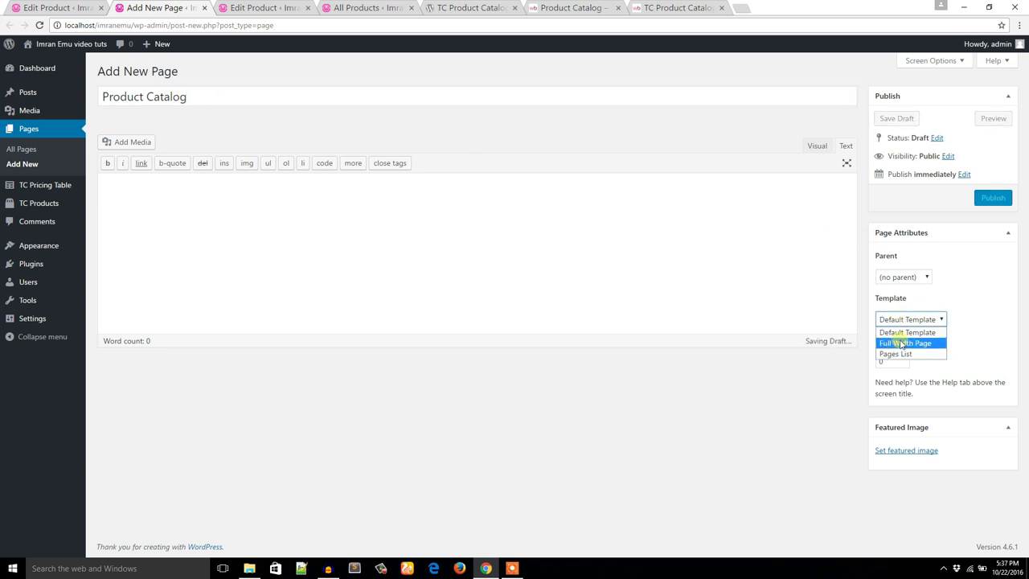
click(902, 343)
Copy the 'Show all products.' text and [tcproduct-catalog] shortcode from the documentation.
click(656, 8)
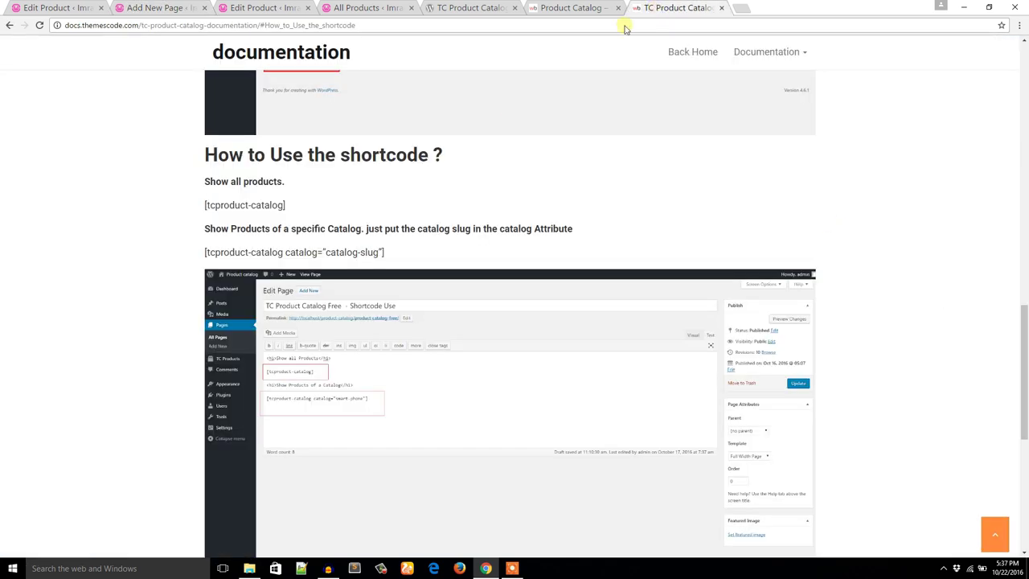
drag(291, 206, 205, 183)
key(ctrl+c)
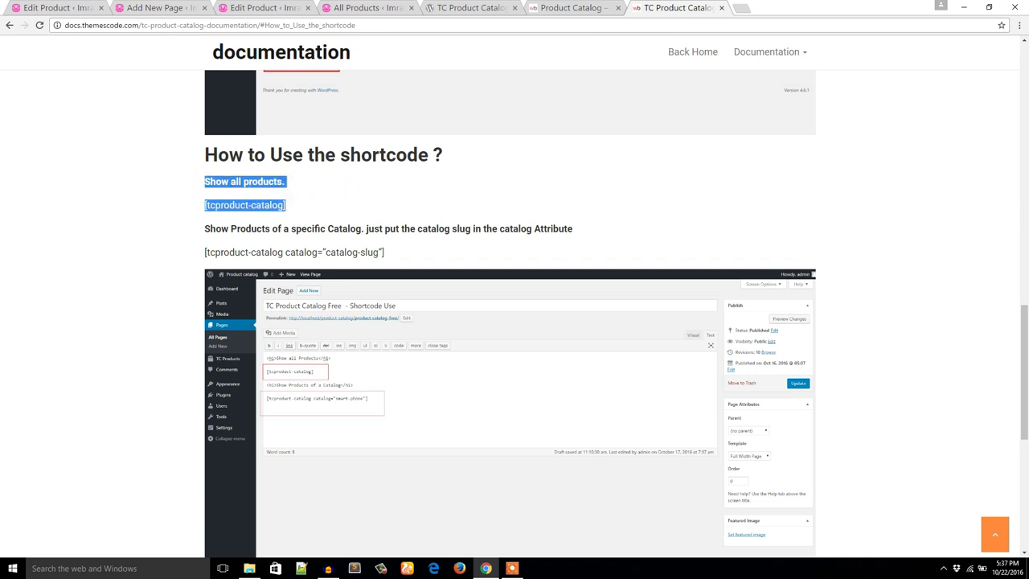
click(161, 8)
click(193, 208)
Paste it into the page body in Text mode and publish the Product Catalog page.
click(850, 148)
click(826, 150)
click(846, 147)
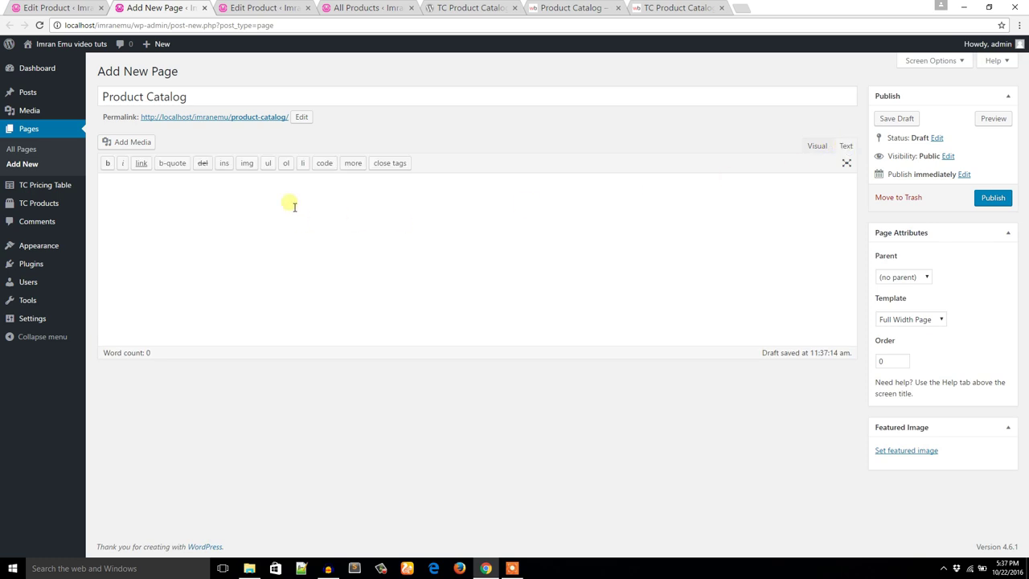
key(ctrl+v)
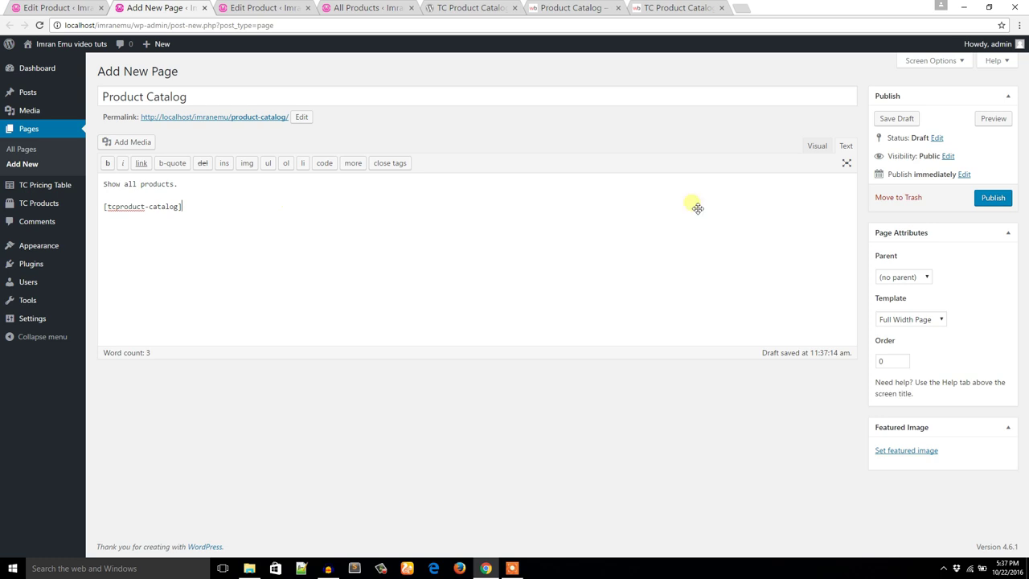
click(993, 198)
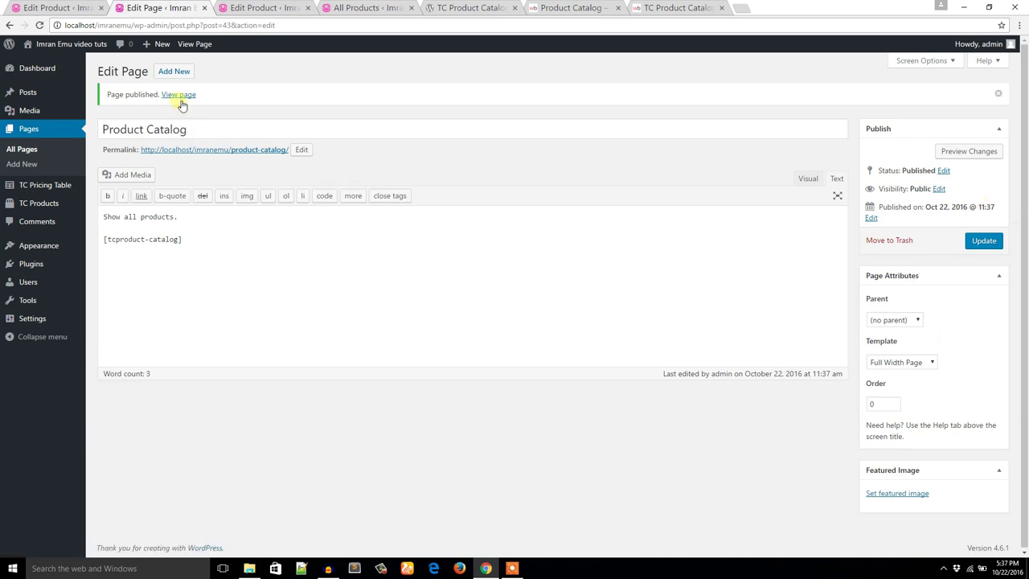
right_click(181, 97)
Open the published Product Catalog page and scroll through its product grid.
click(193, 104)
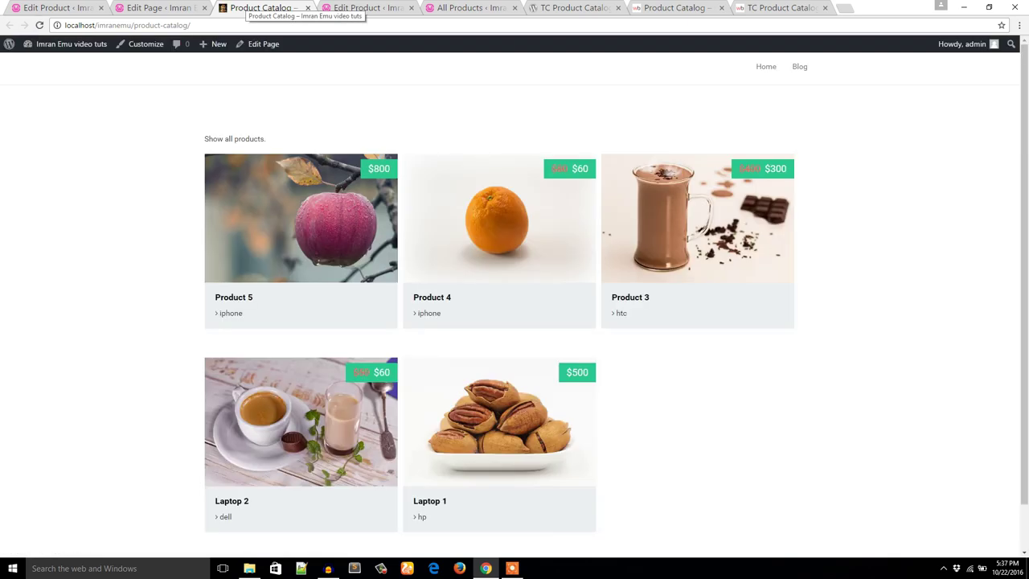
scroll(189, 147, down, 1)
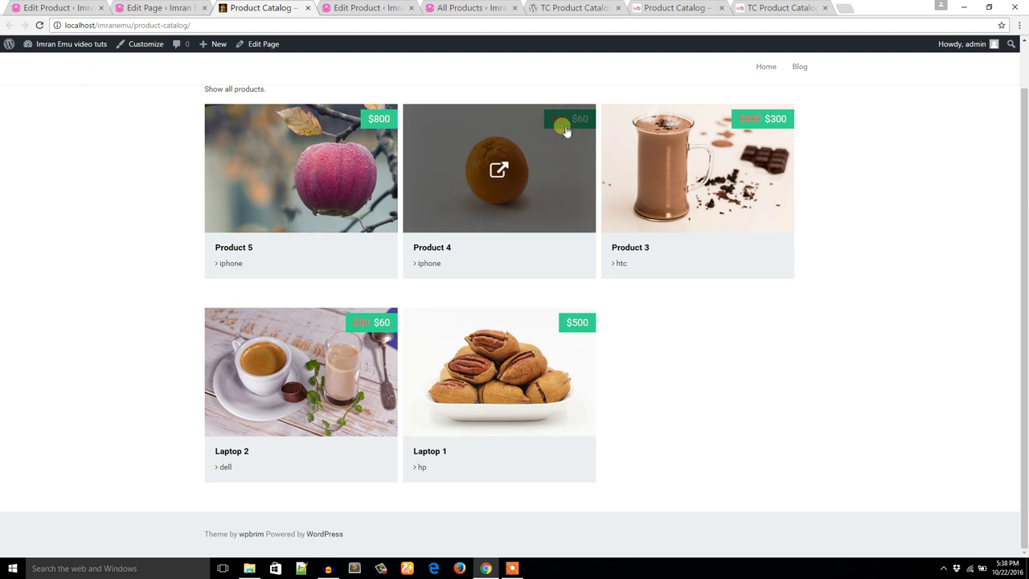
mouse_move(374, 125)
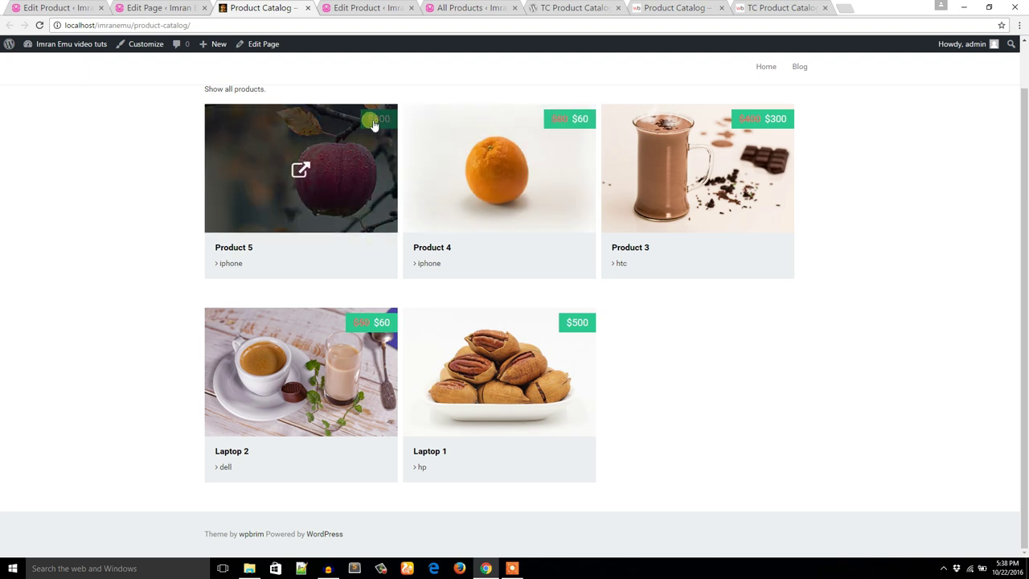
scroll(356, 166, up, 1)
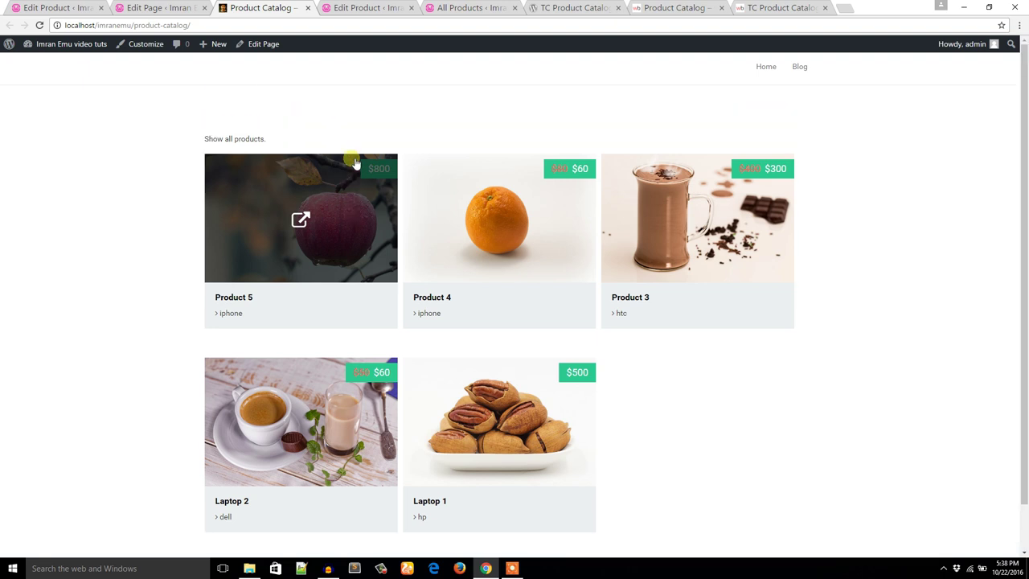
scroll(161, 206, down, 1)
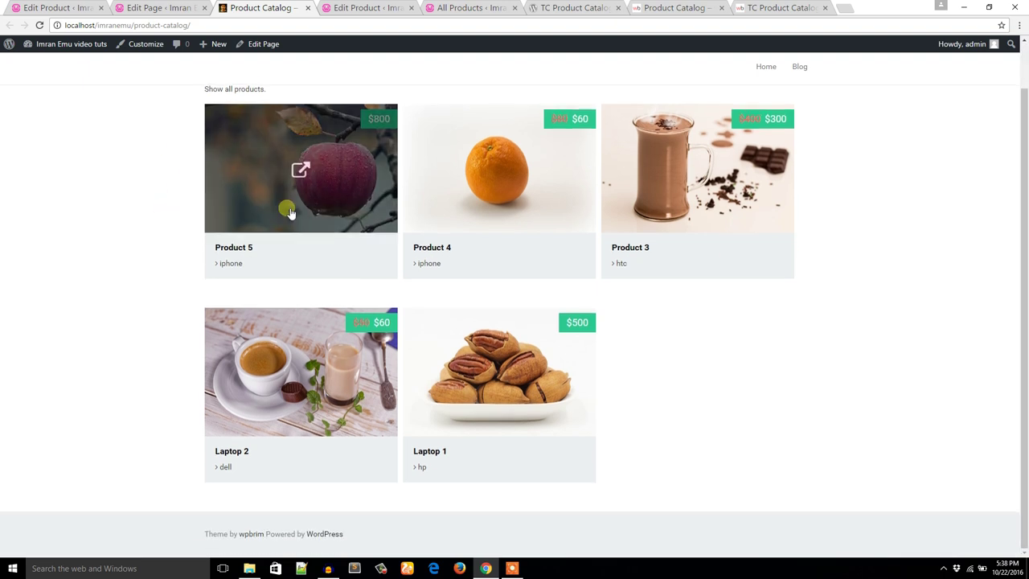
Check the grid against the admin product list, then return to the Product 5 editor.
click(467, 7)
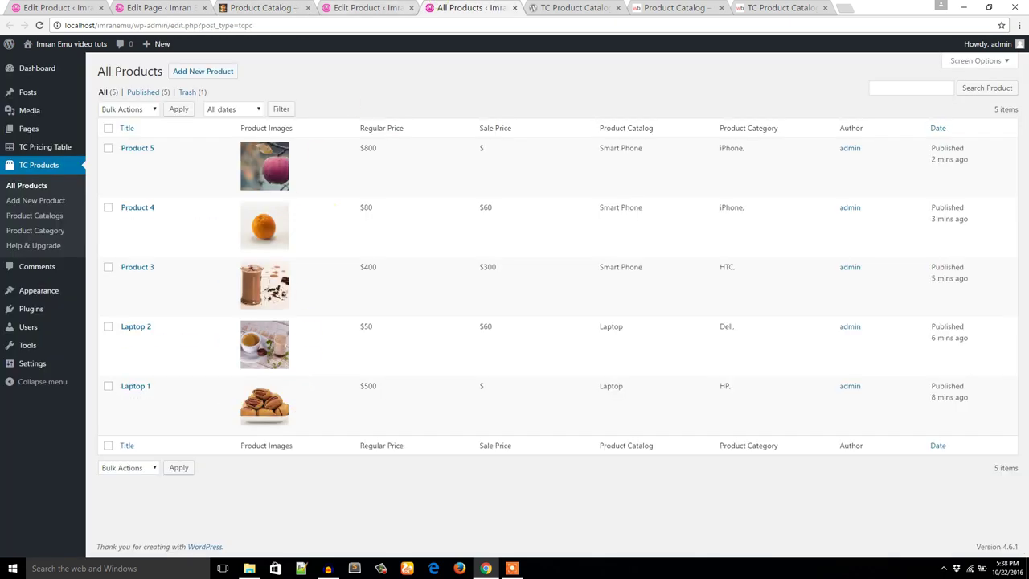
click(261, 7)
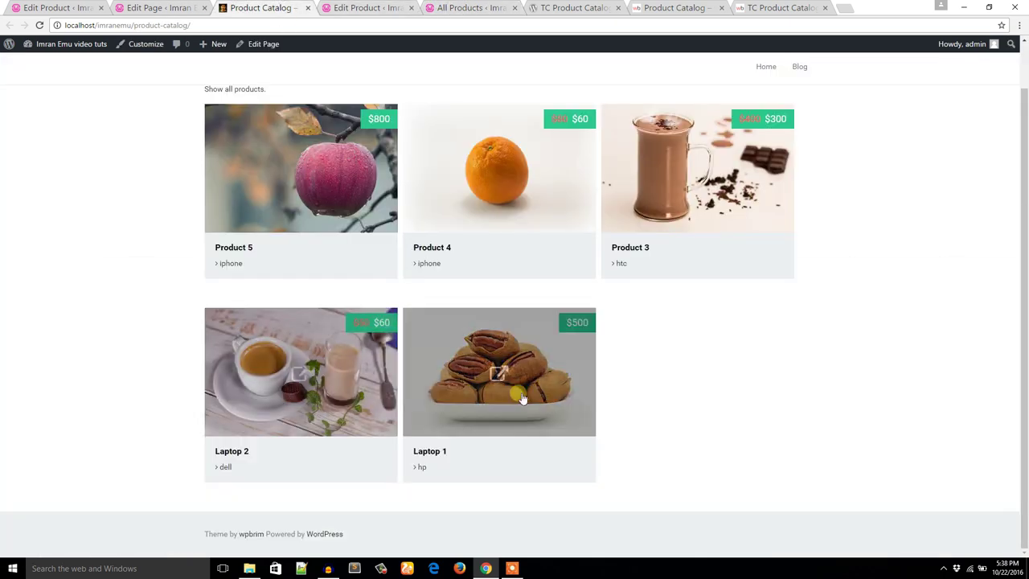
scroll(523, 190, up, 1)
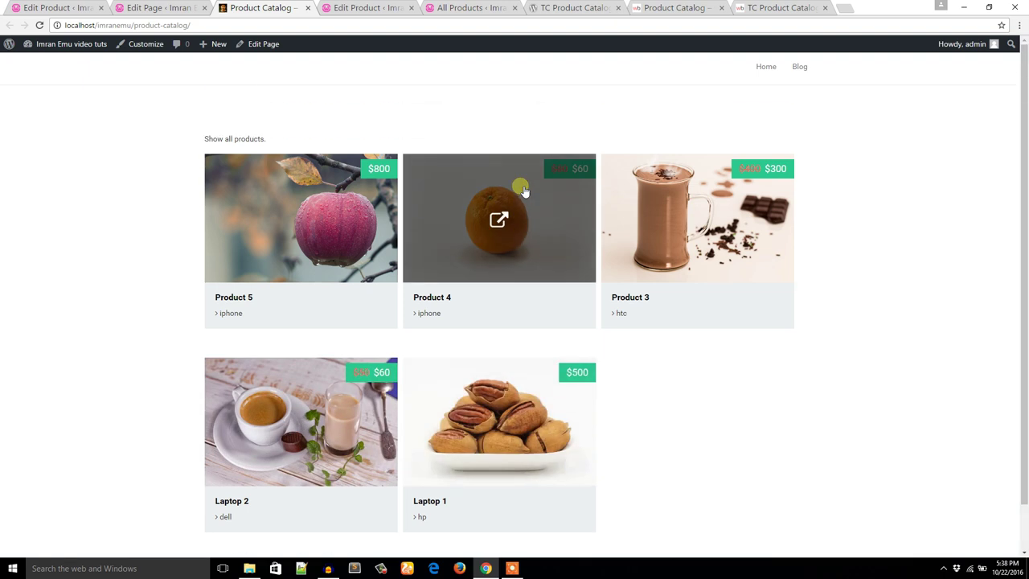
click(56, 7)
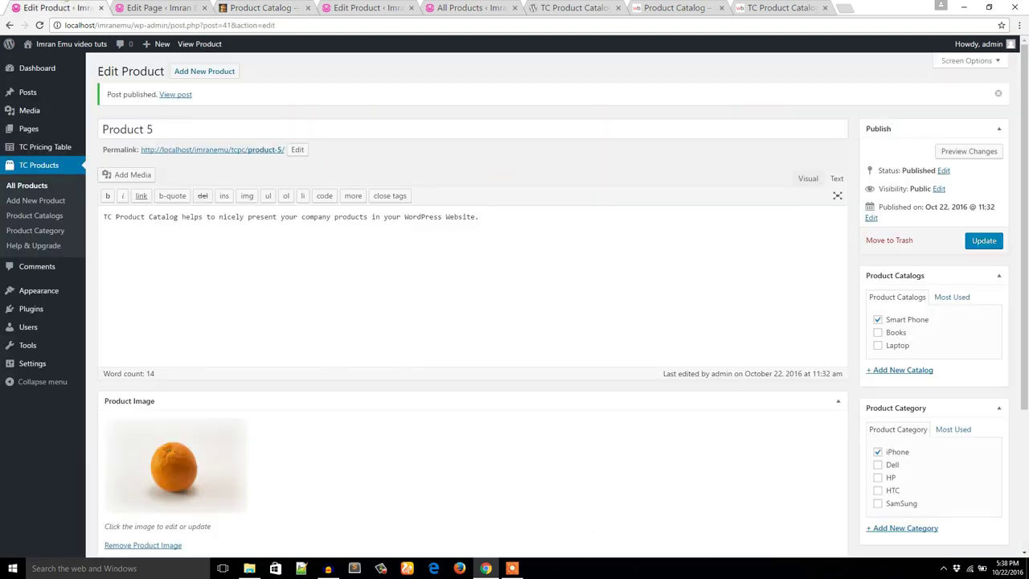
Replace [tcproduct-catalog] with the documentation's catalog-filtered shortcode example.
right_click(35, 215)
click(53, 226)
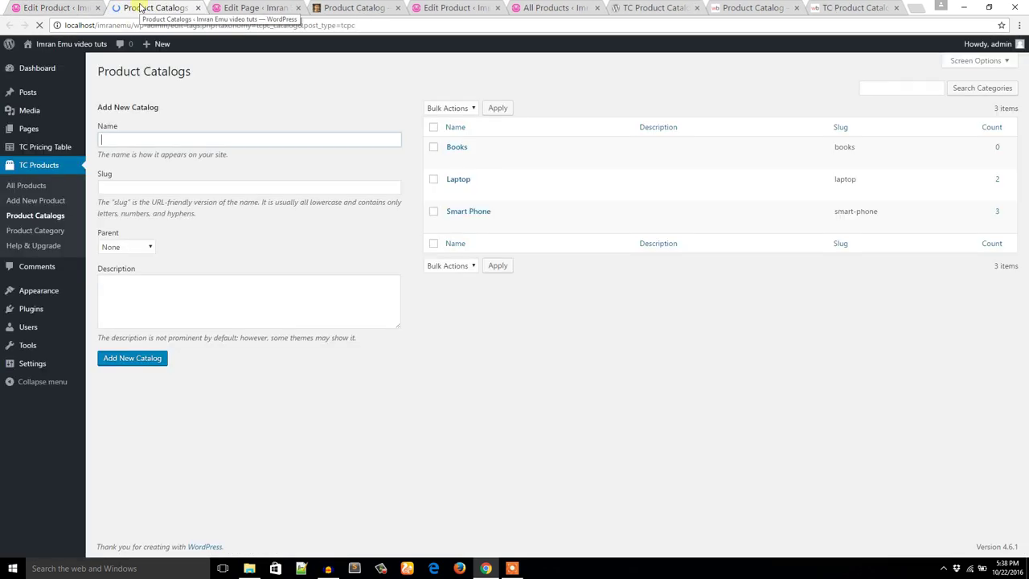
mouse_move(468, 212)
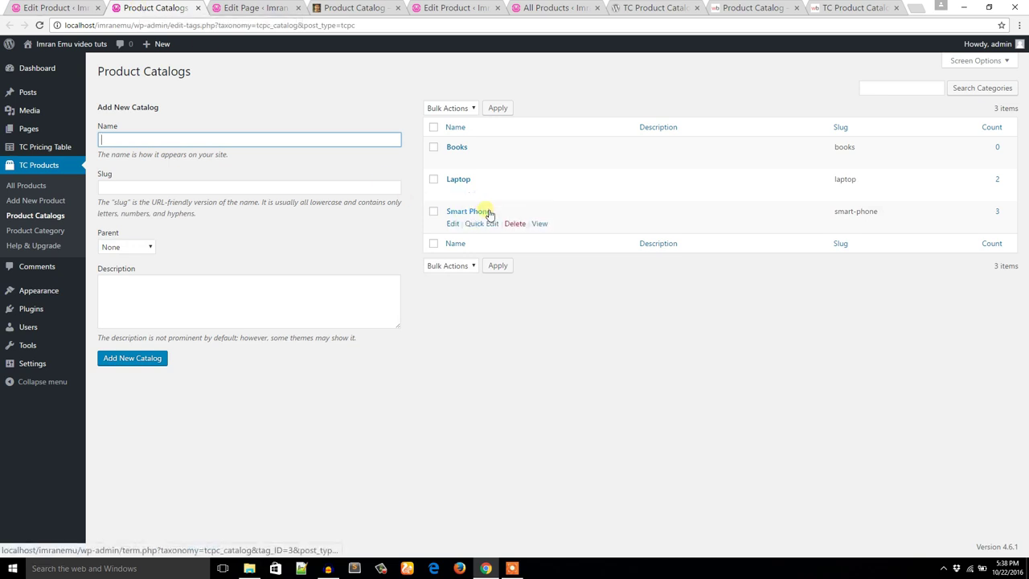
click(827, 11)
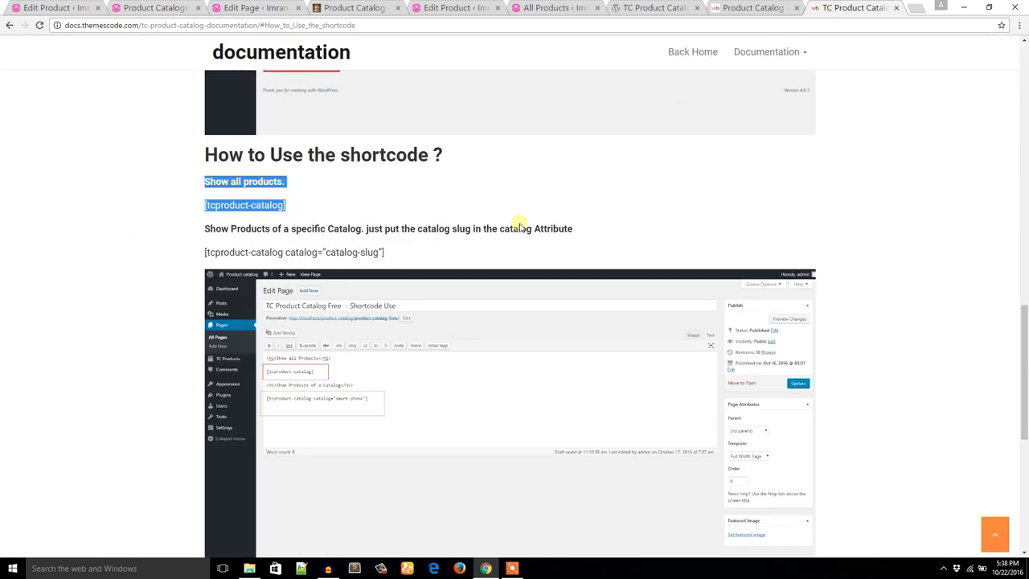
drag(386, 252, 196, 254)
key(ctrl+c)
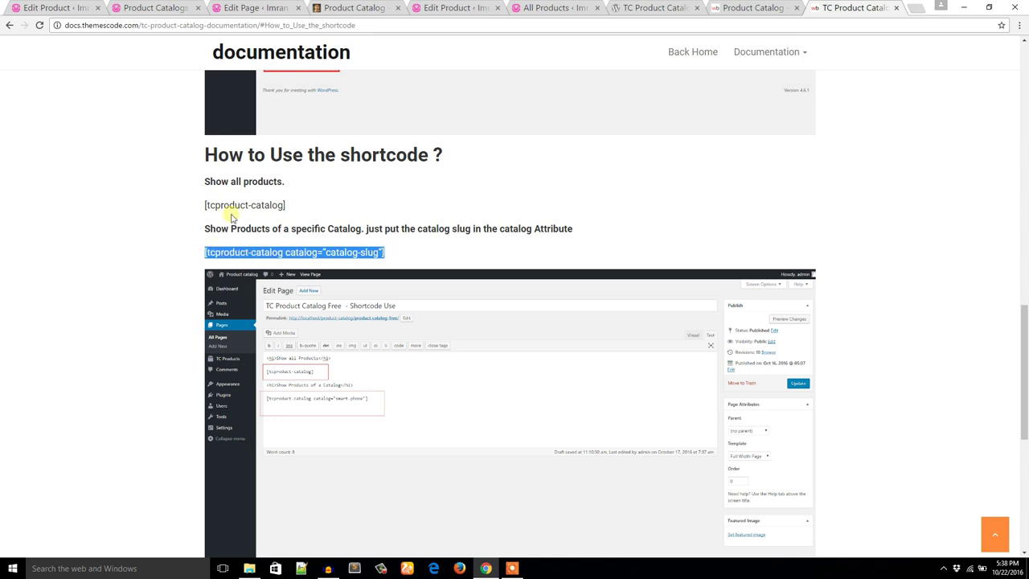
click(277, 8)
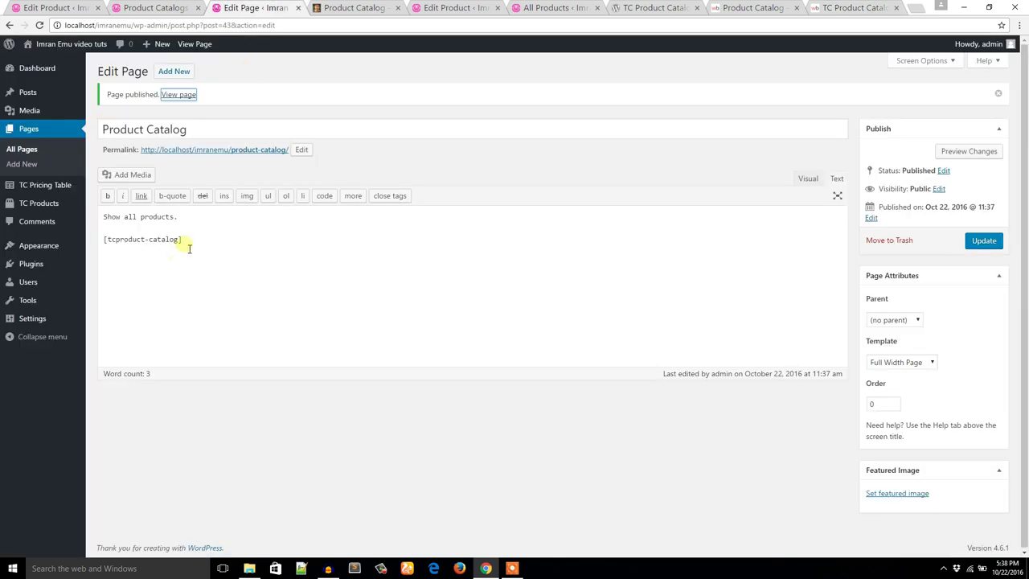
click(107, 243)
drag(107, 243, 195, 244)
key(ctrl+v)
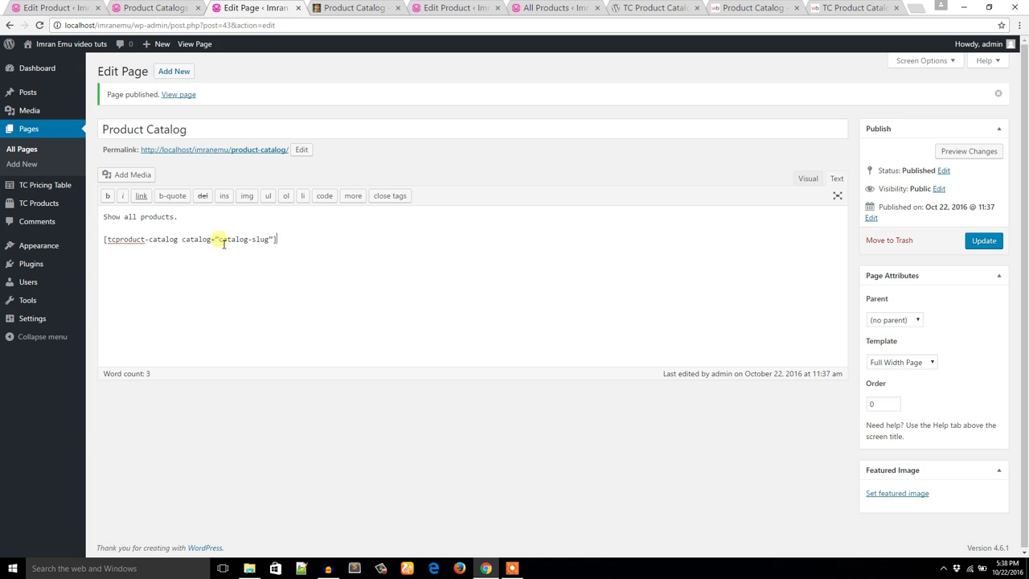
Replace the catalog-slug placeholder with the smart-phone slug and update the page.
drag(219, 243, 275, 250)
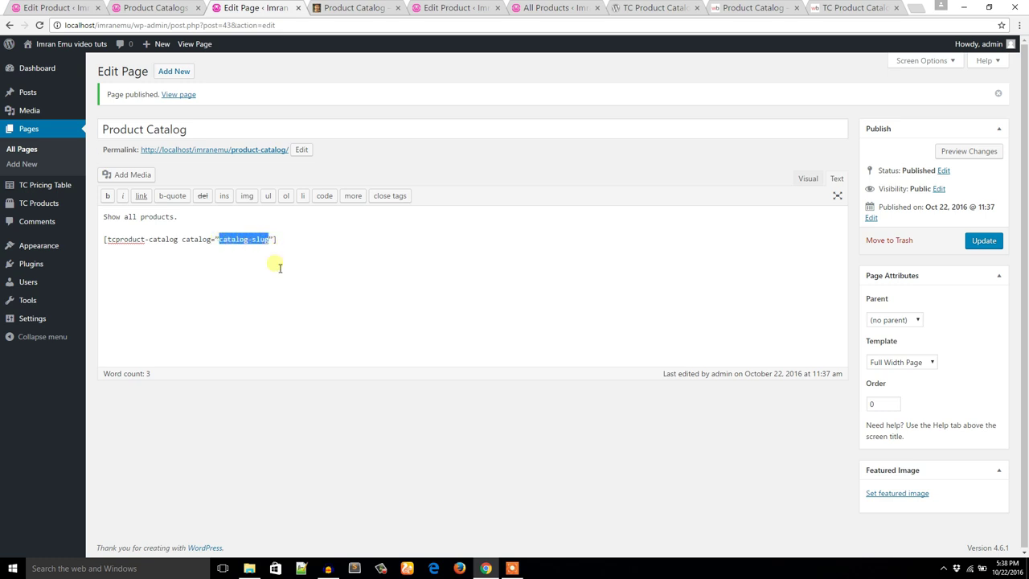
click(167, 10)
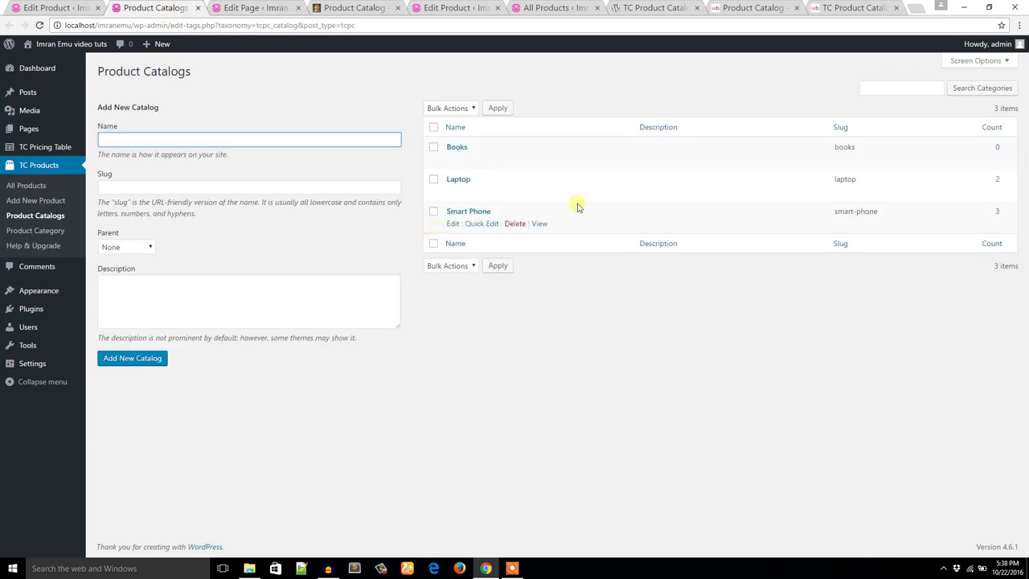
mouse_move(855, 211)
click(558, 333)
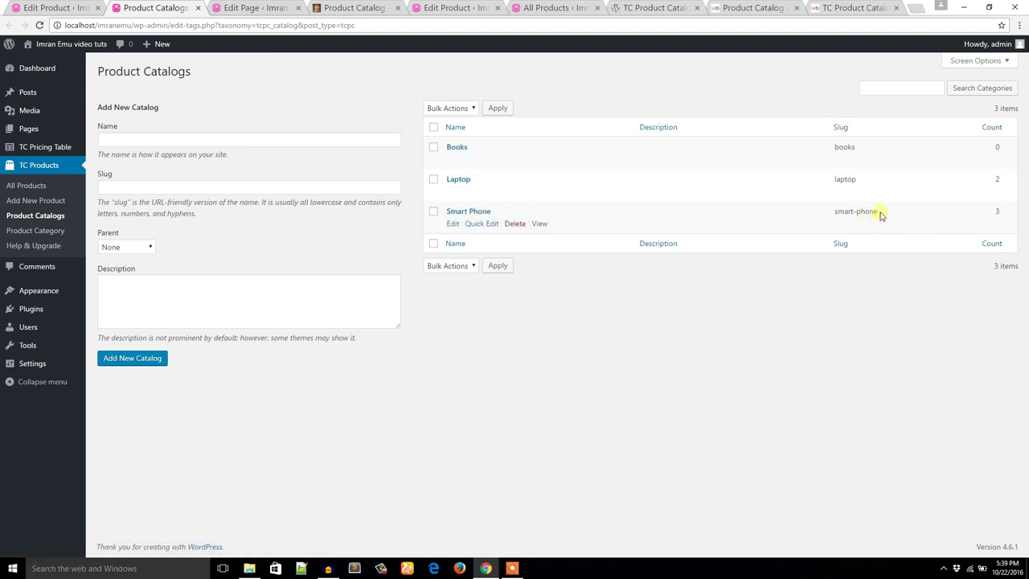
drag(881, 214, 841, 215)
key(ctrl+c)
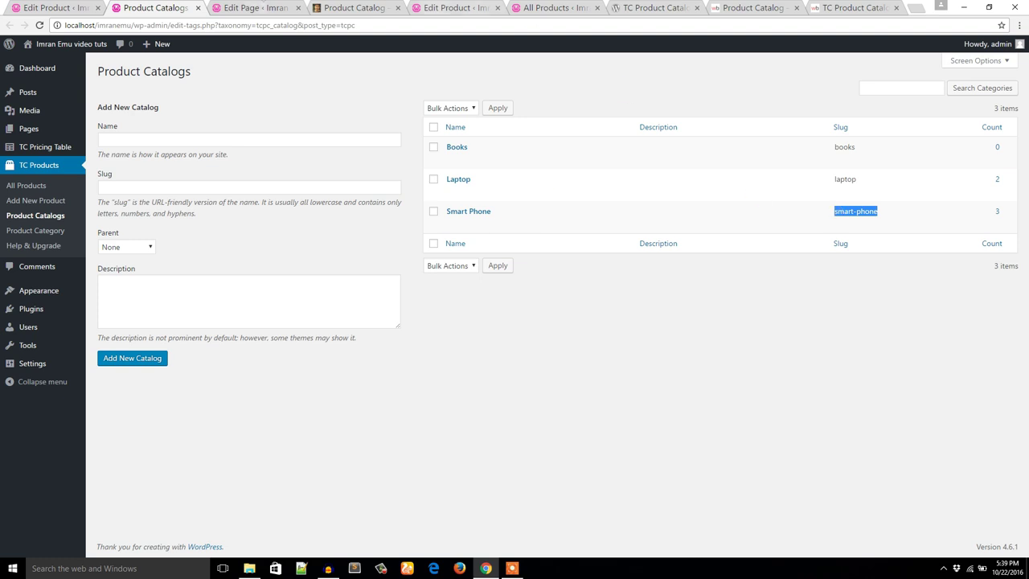
click(256, 8)
key(ctrl+v)
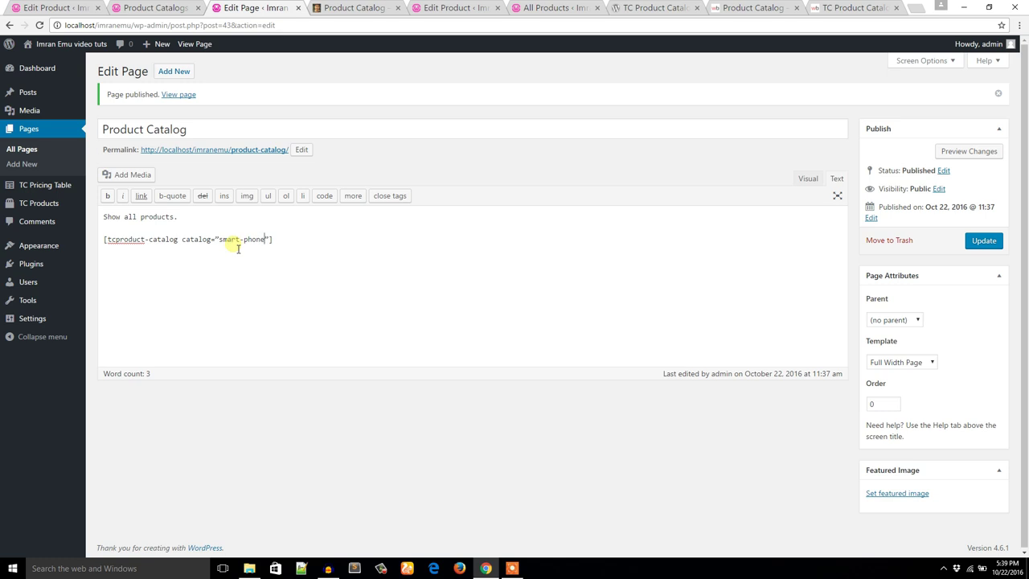
click(983, 242)
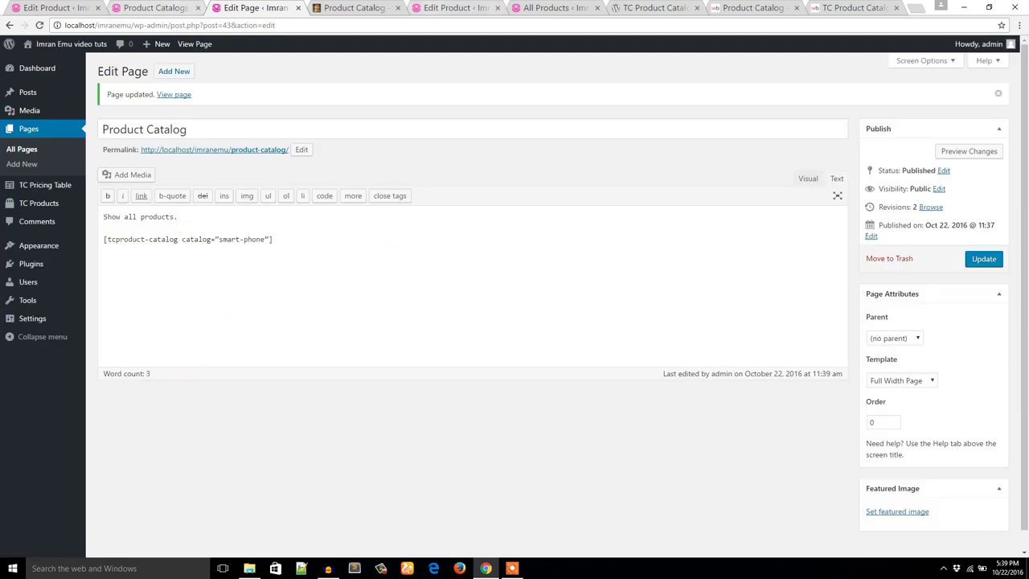
click(555, 8)
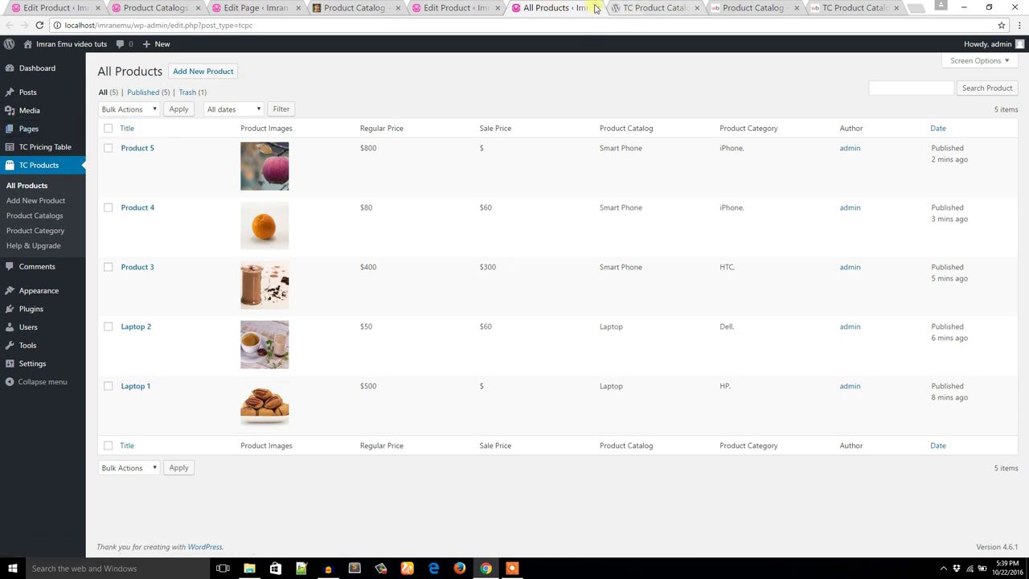
Reload the live catalog page, then copy the laptop catalog slug from Product Catalogs.
click(354, 8)
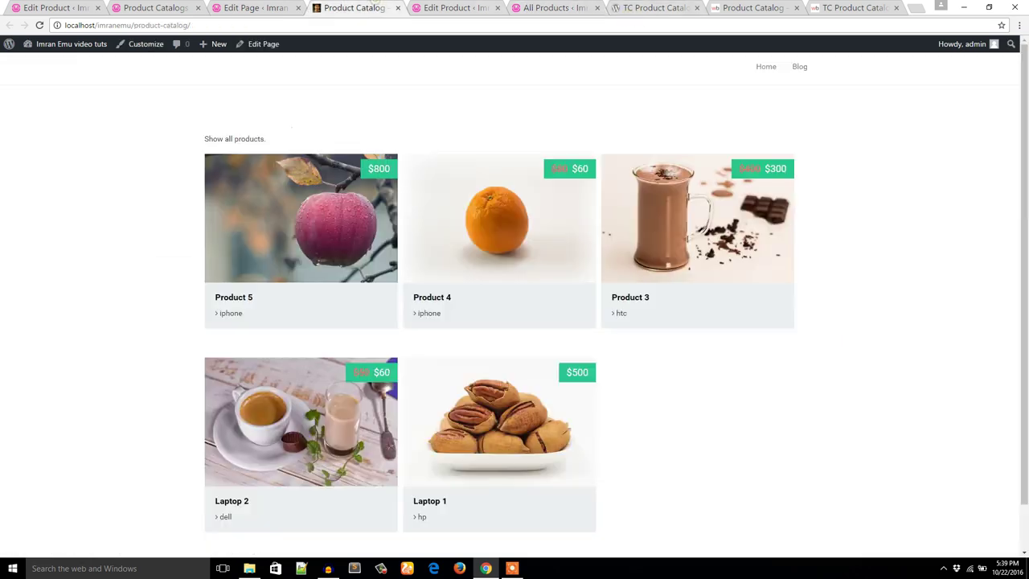
click(40, 25)
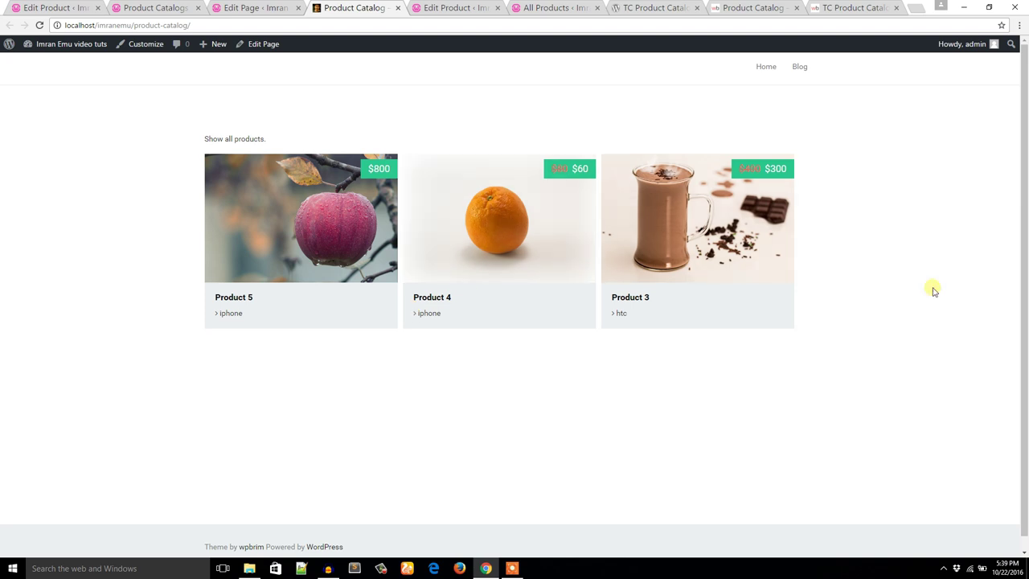
click(157, 8)
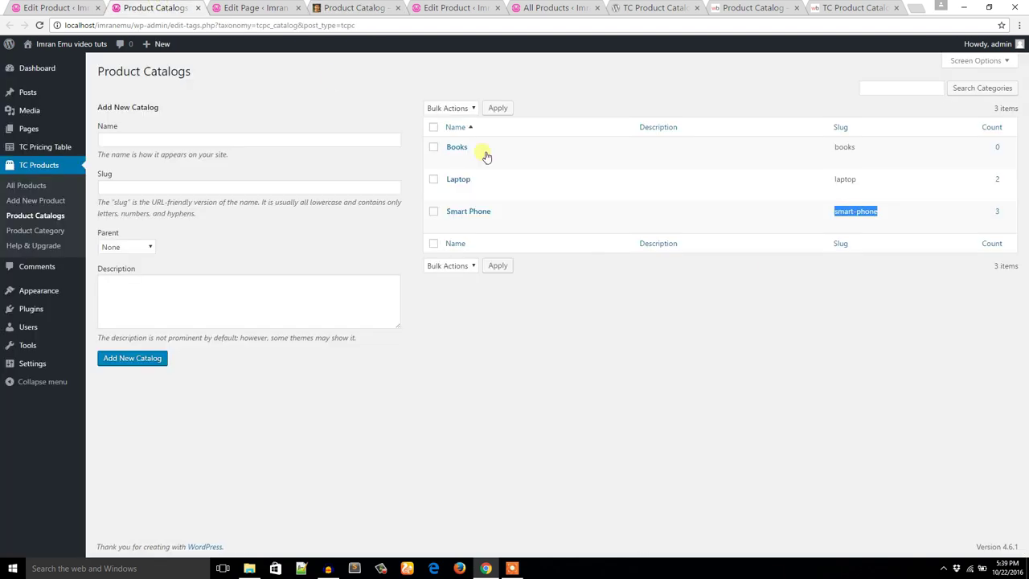
click(854, 181)
double_click(854, 181)
right_click(854, 180)
click(862, 188)
Swap smart-phone for laptop in the shortcode, update, and reload the live page.
click(289, 7)
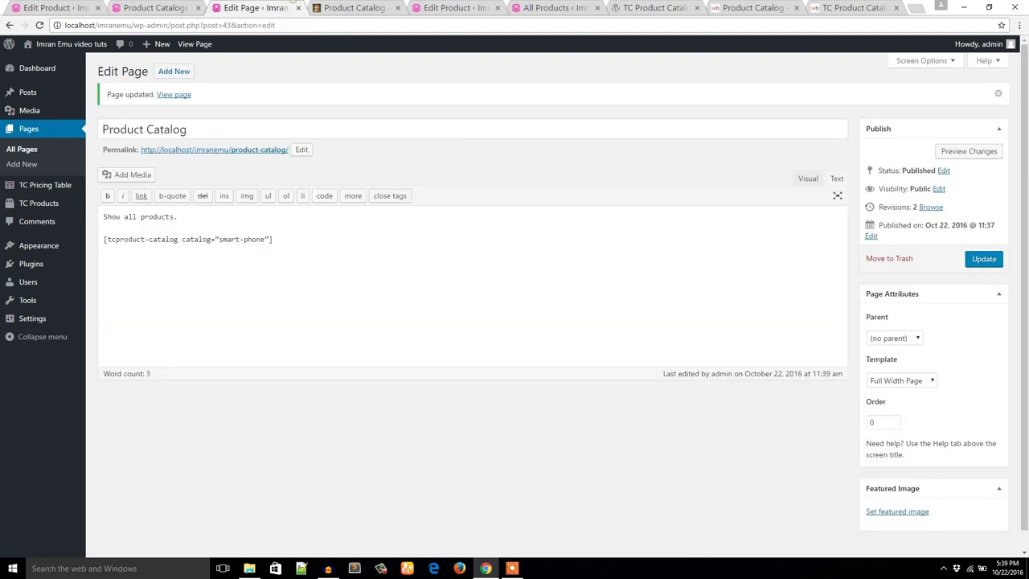
drag(270, 244, 219, 240)
key(ctrl+v)
click(984, 261)
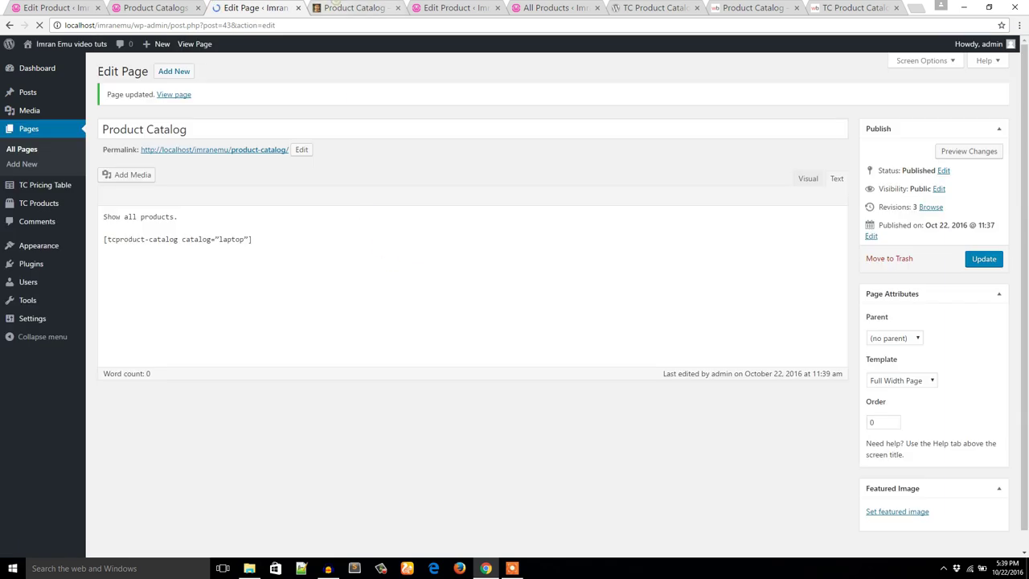
click(336, 4)
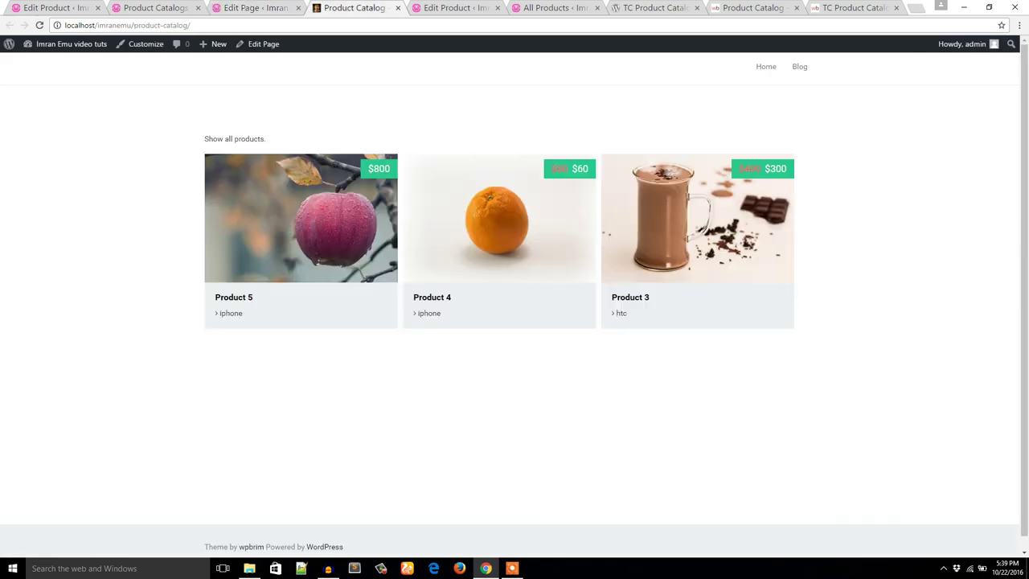
click(40, 25)
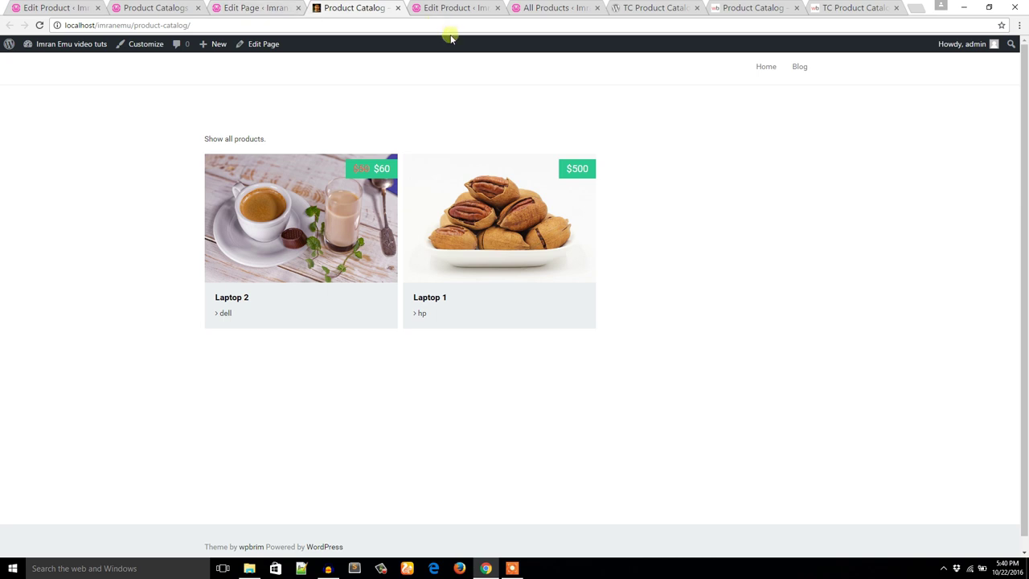
On the TC Product Catalog WordPress.org page, open the Support » link in a new tab.
key(ctrl+Tab)
key(ctrl+Tab)
key(ctrl+Tab)
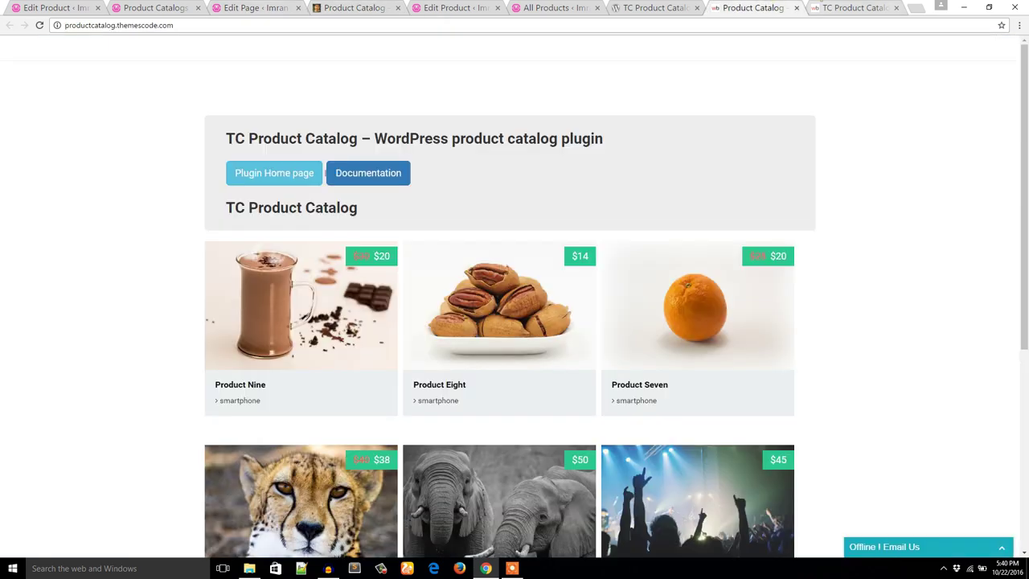
key(ctrl+Tab)
click(651, 8)
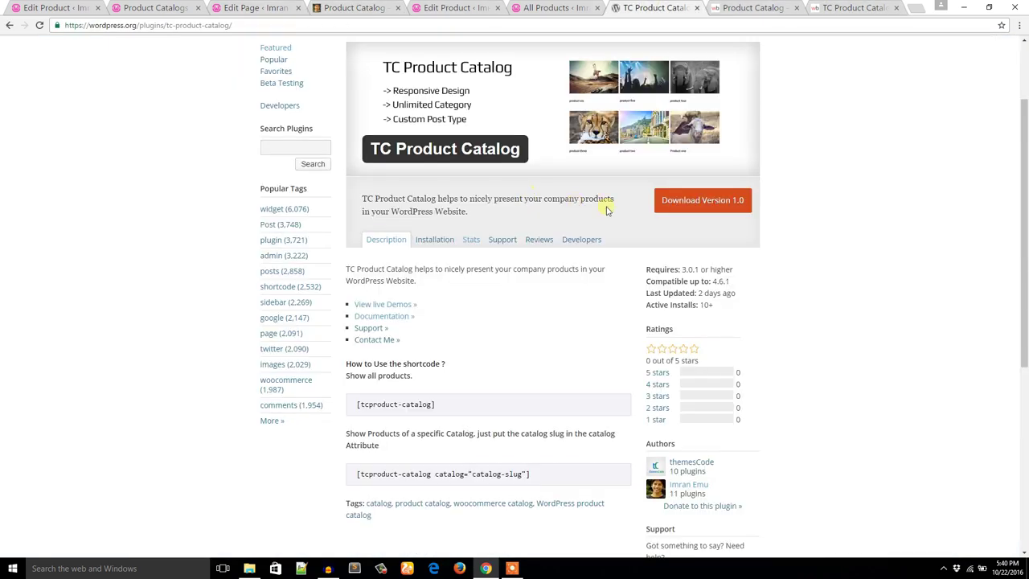
scroll(503, 274, up, 2)
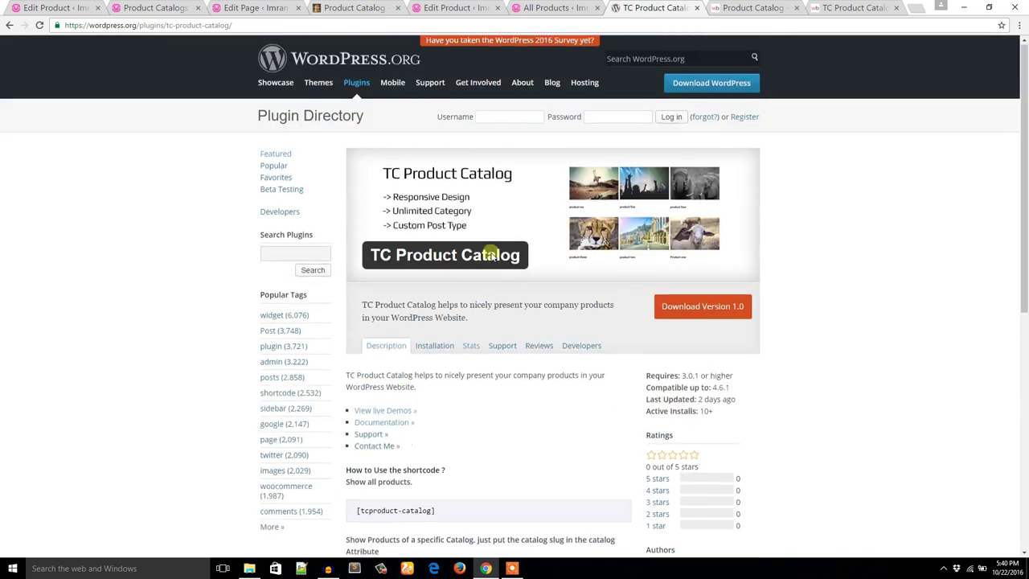
scroll(370, 404, down, 2)
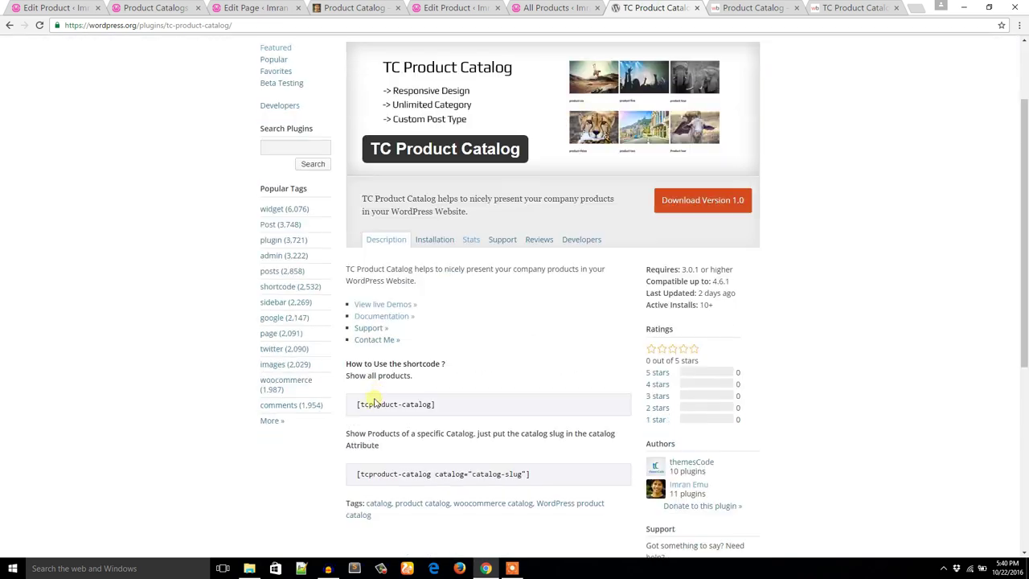
right_click(369, 330)
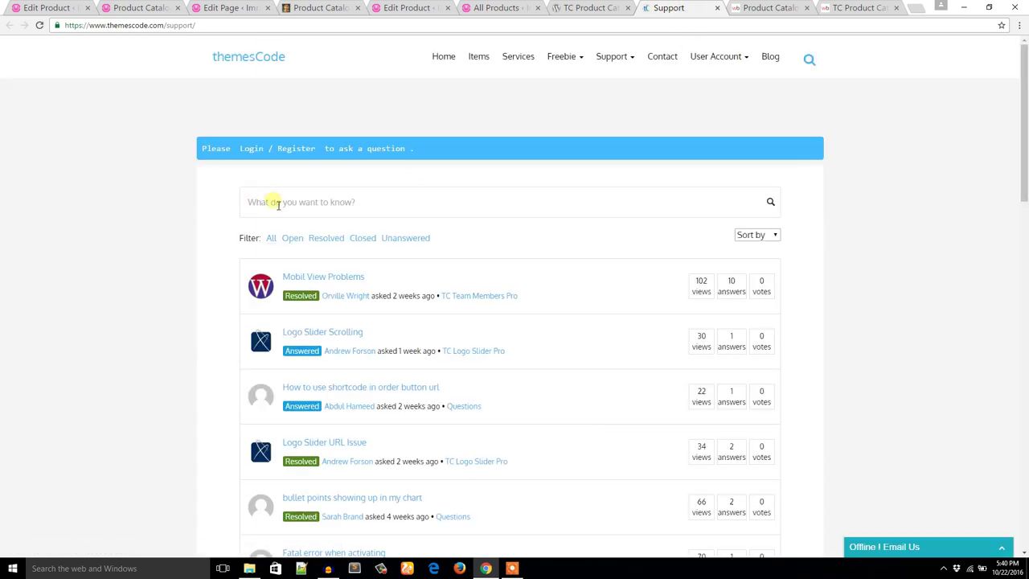
Scroll through the themesCode support questions, then back out of the ask-question form.
scroll(277, 203, down, 3)
scroll(338, 241, down, 5)
scroll(374, 264, down, 5)
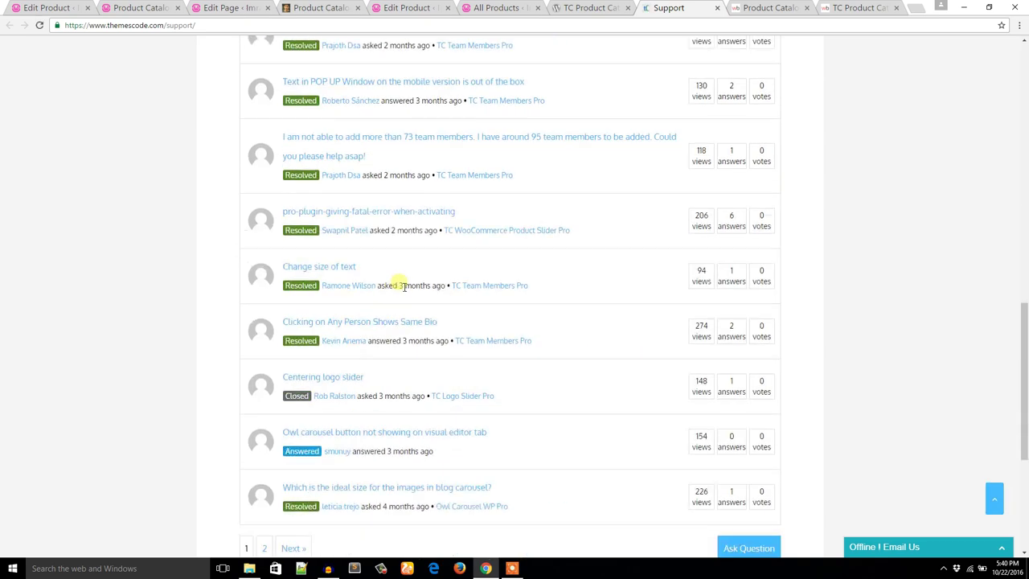
scroll(402, 283, down, 4)
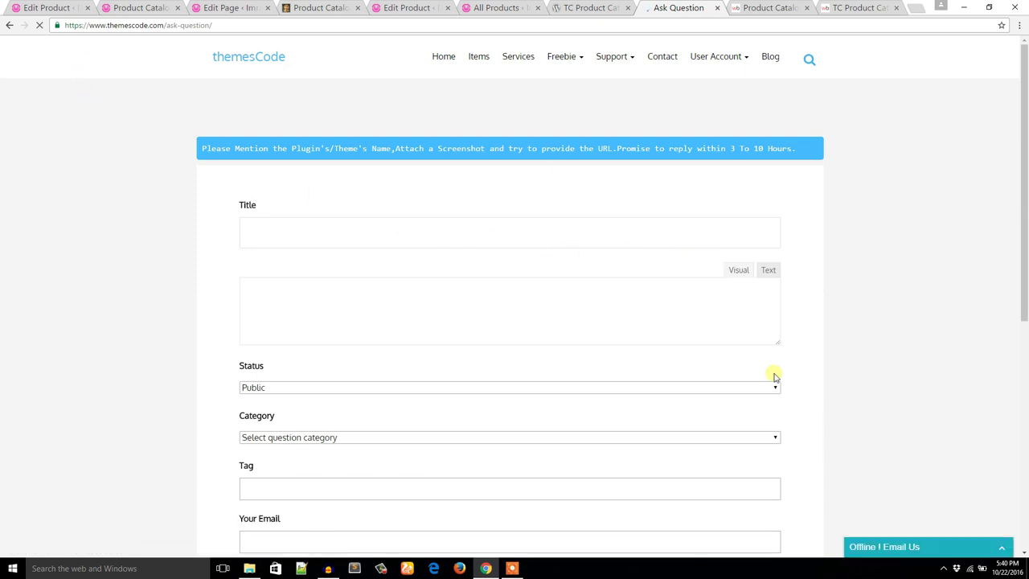
click(9, 26)
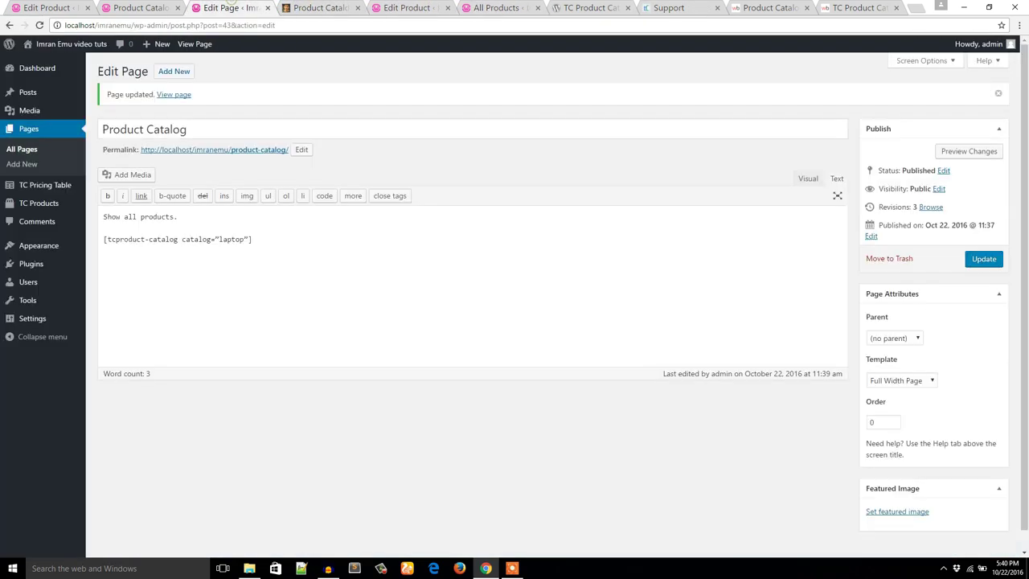
Check the laptop-only live catalog page again, then return to the plugin's WordPress.org page.
click(138, 7)
click(310, 8)
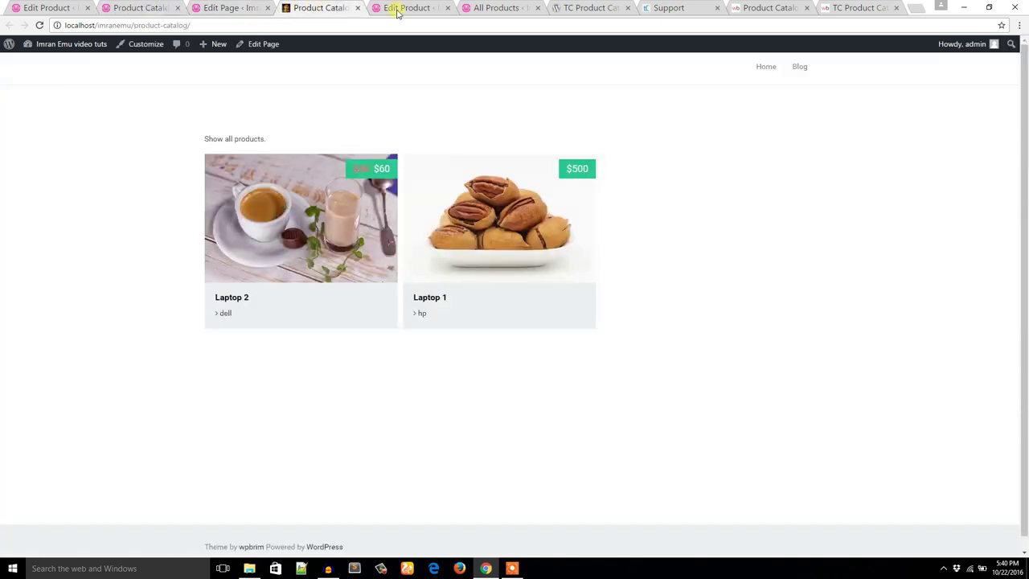
click(577, 8)
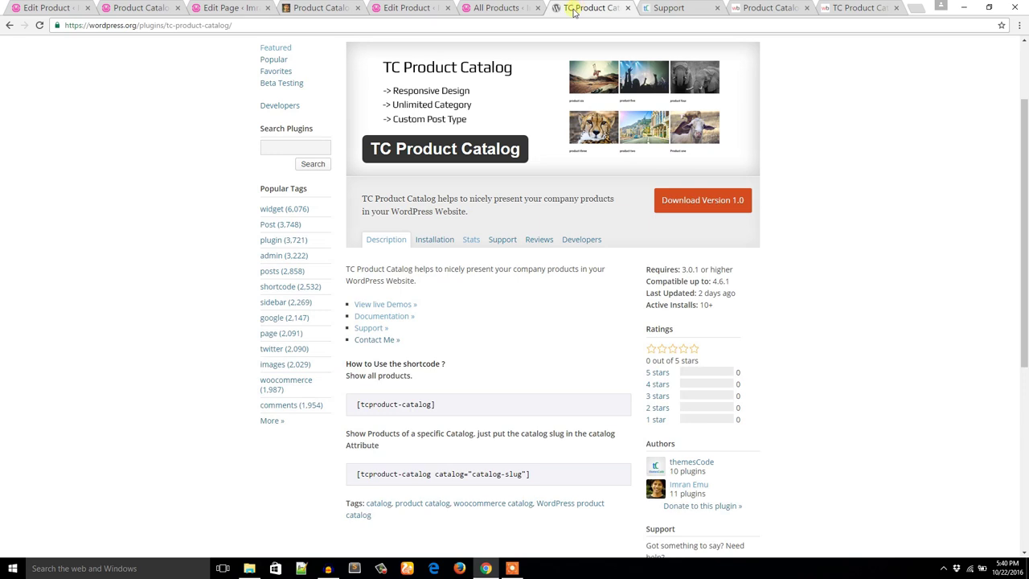